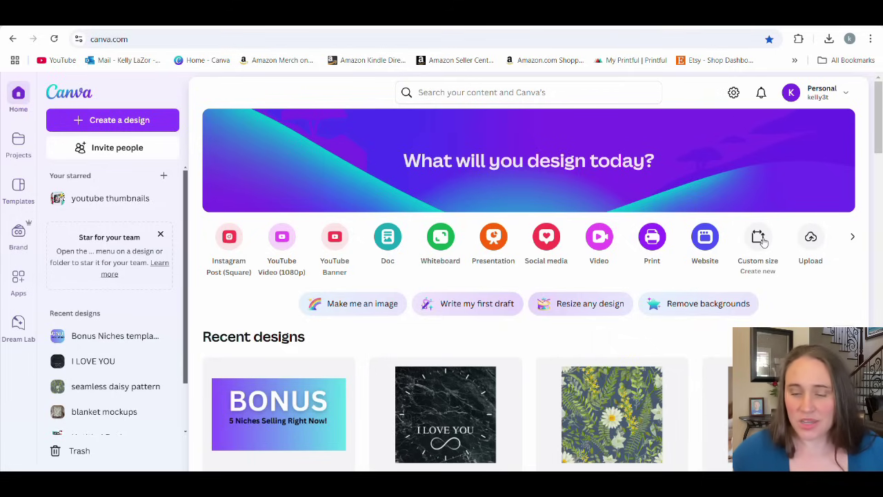
- Create a blank design at the recent 4500 × 5400 px custom size
click(759, 238)
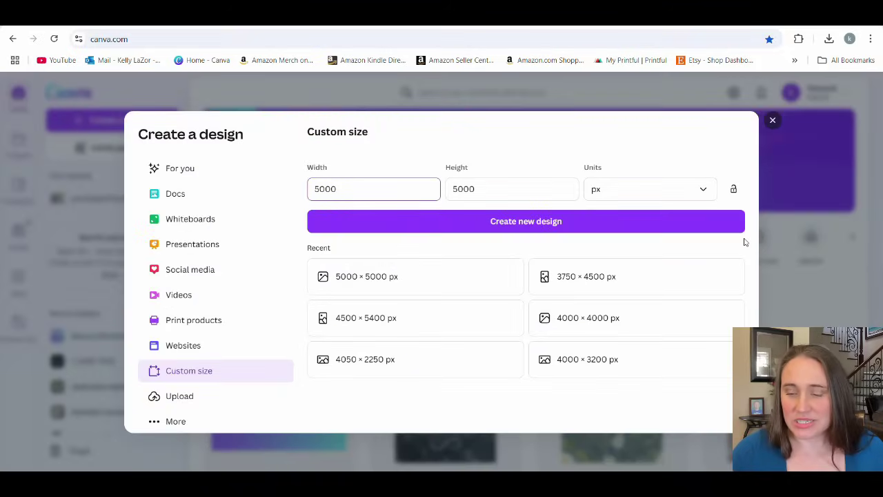
click(367, 319)
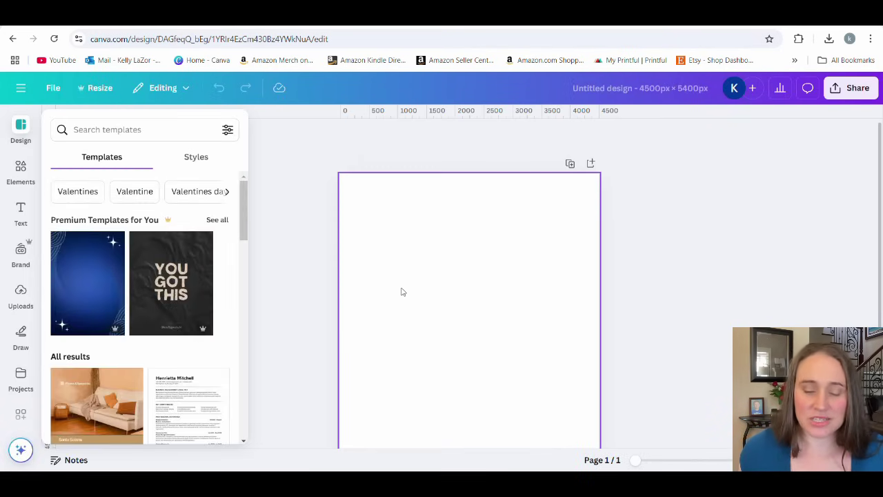
click(407, 288)
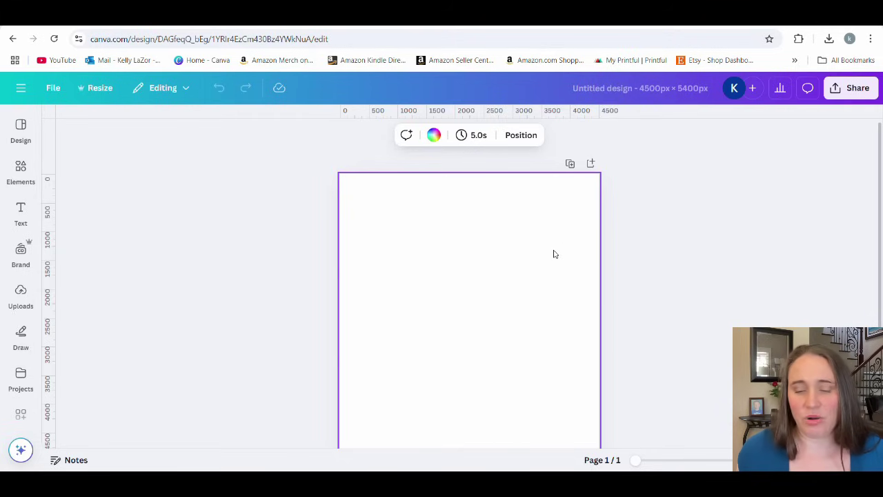
scroll(550, 252, down, 2)
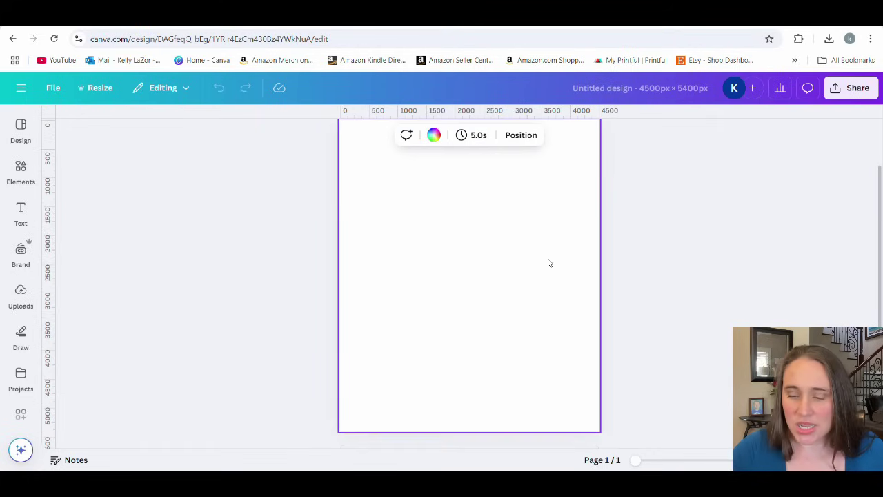
scroll(550, 259, up, 2)
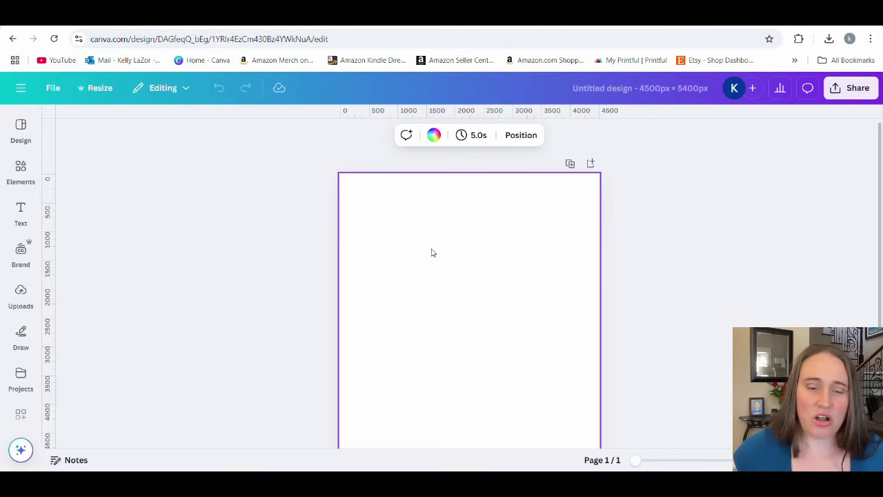
- Show rulers and guides, then drag vertical guides onto the page to mark out four columns
click(54, 89)
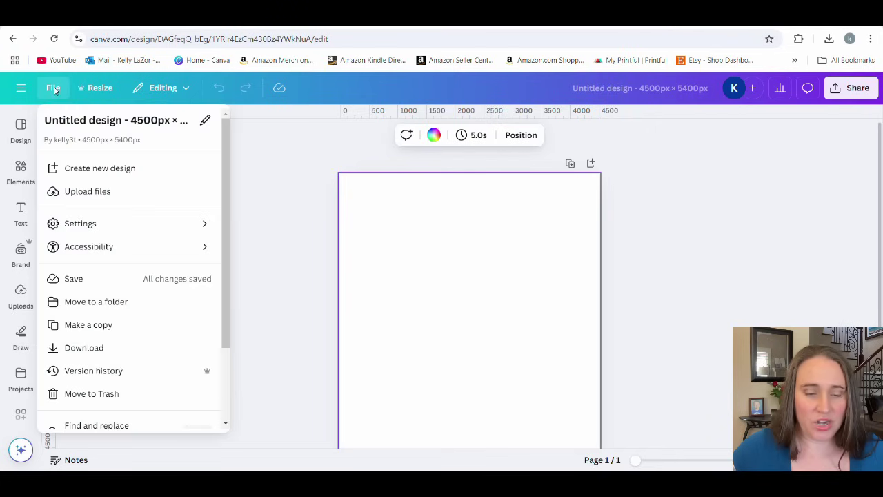
mouse_move(197, 228)
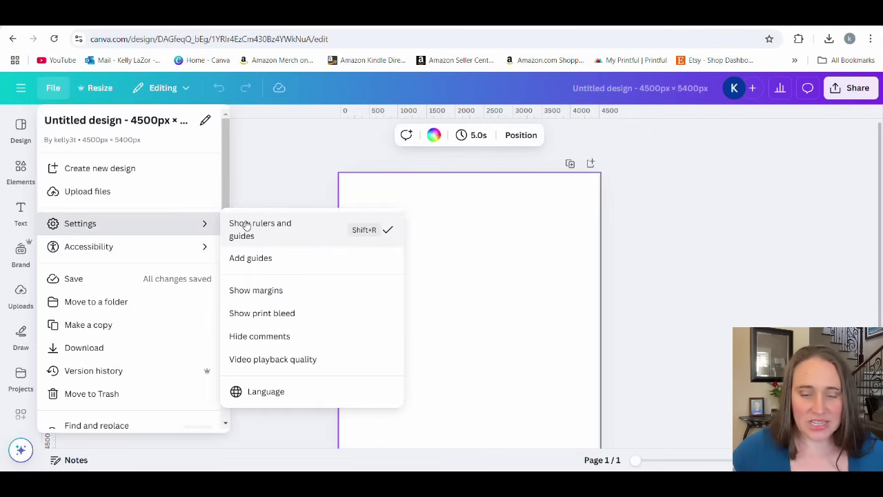
click(314, 174)
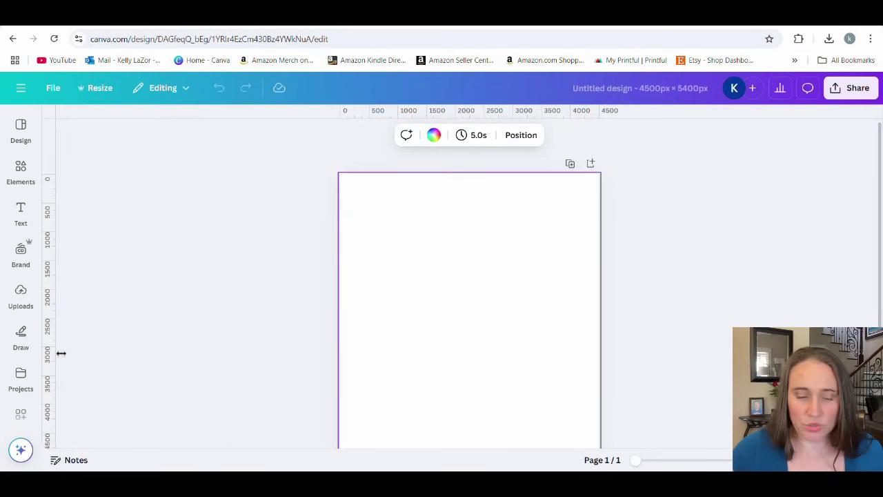
drag(62, 353, 470, 363)
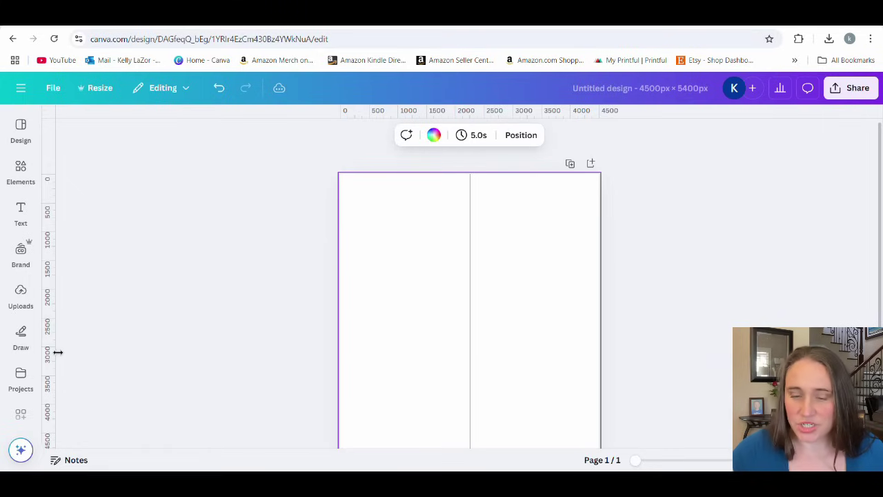
drag(57, 352, 404, 349)
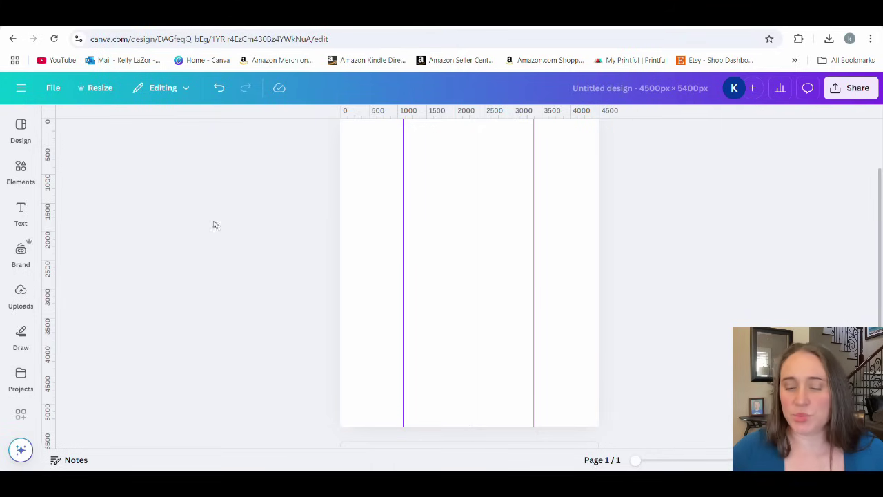
scroll(508, 268, up, 2)
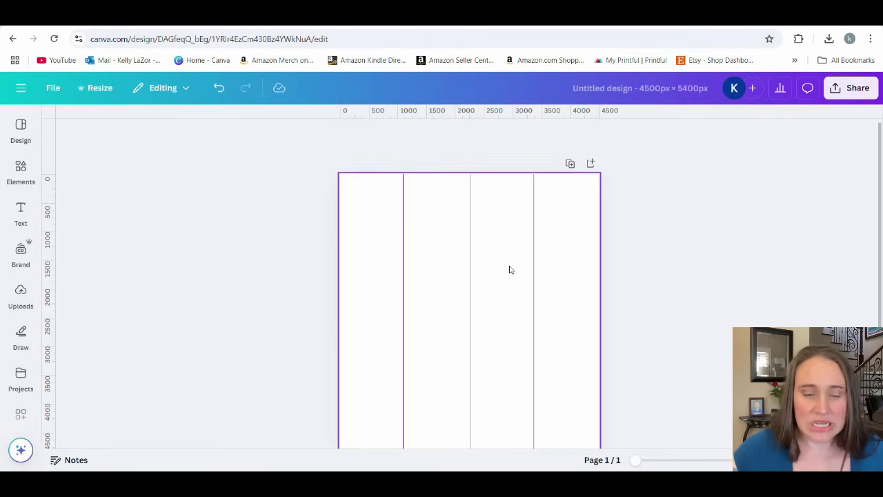
- Search the Elements library for 'paint stroke'
click(22, 174)
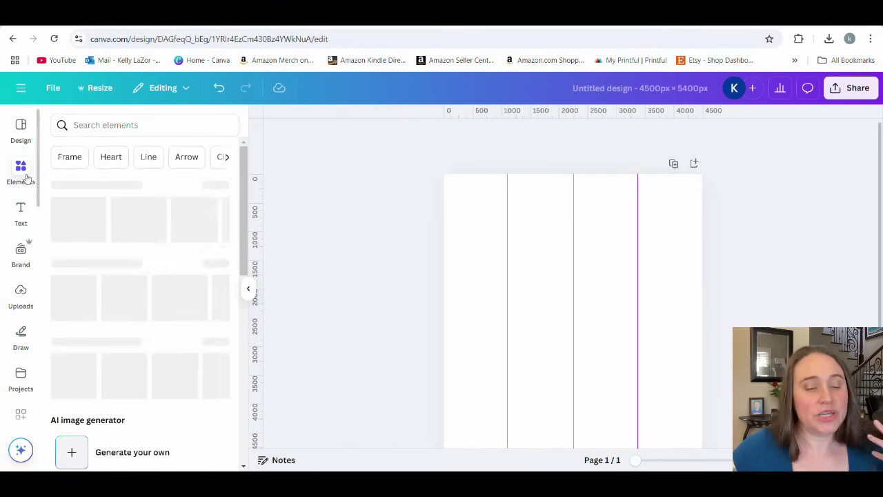
click(100, 123)
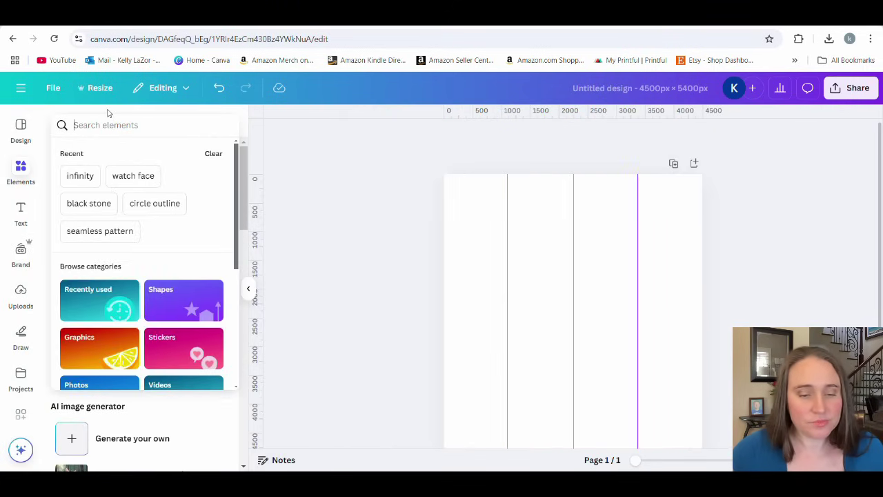
text(paint)
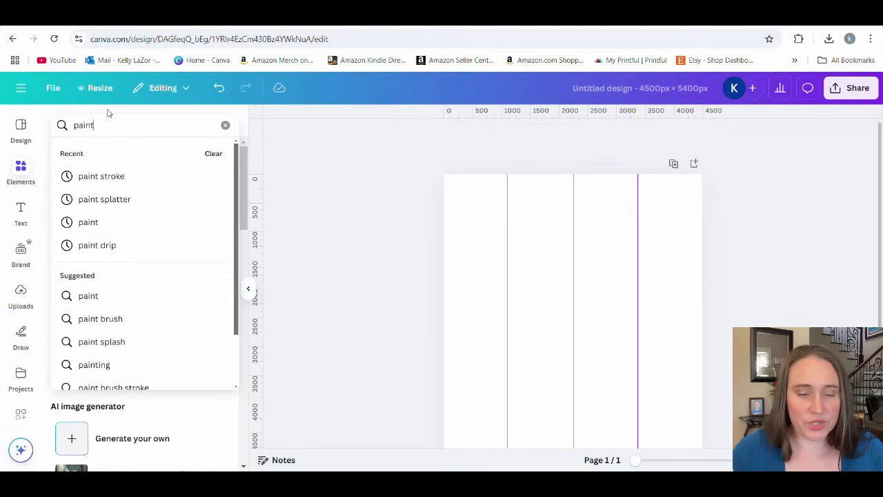
text( stroke)
key(Return)
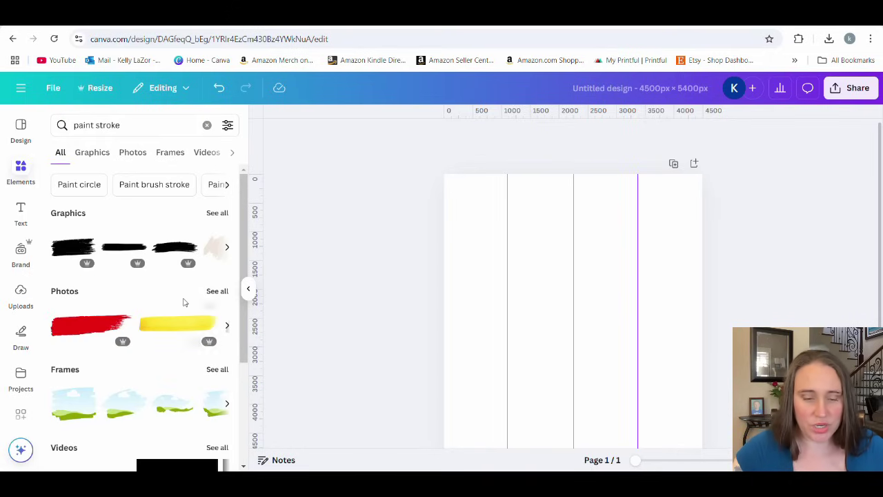
- Browse all the paint stroke photos, then switch to the Graphics results
click(217, 292)
scroll(142, 293, down, 2)
scroll(134, 289, up, 2)
scroll(134, 288, down, 4)
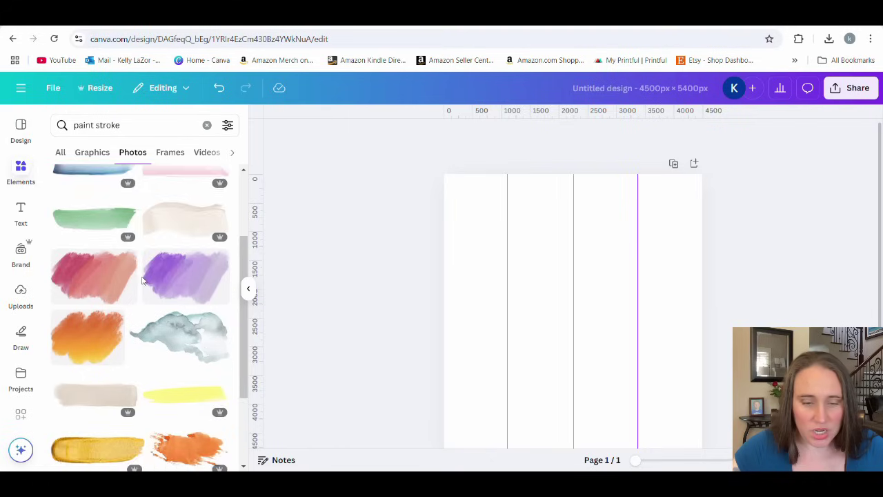
scroll(114, 297, down, 2)
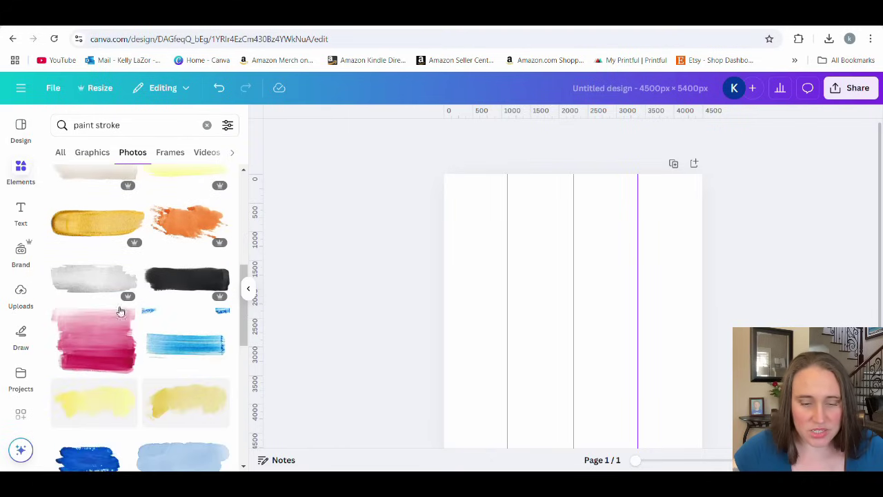
scroll(96, 286, down, 2)
scroll(124, 314, down, 1)
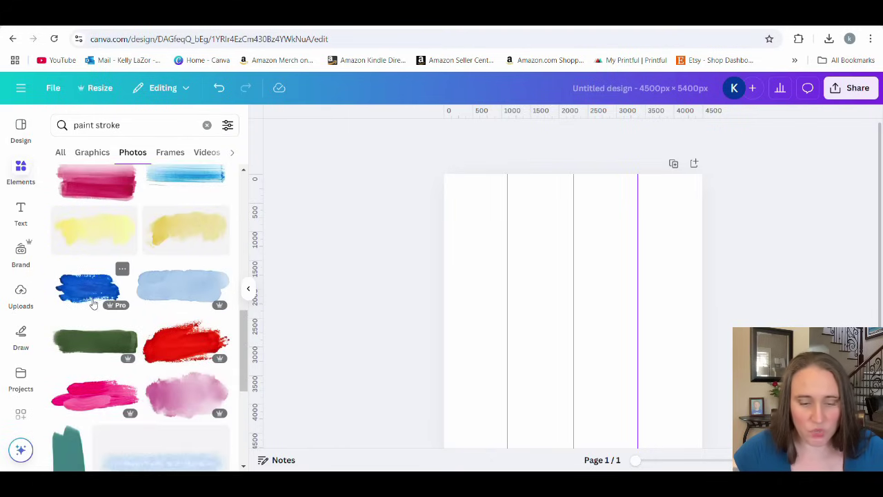
scroll(138, 303, down, 4)
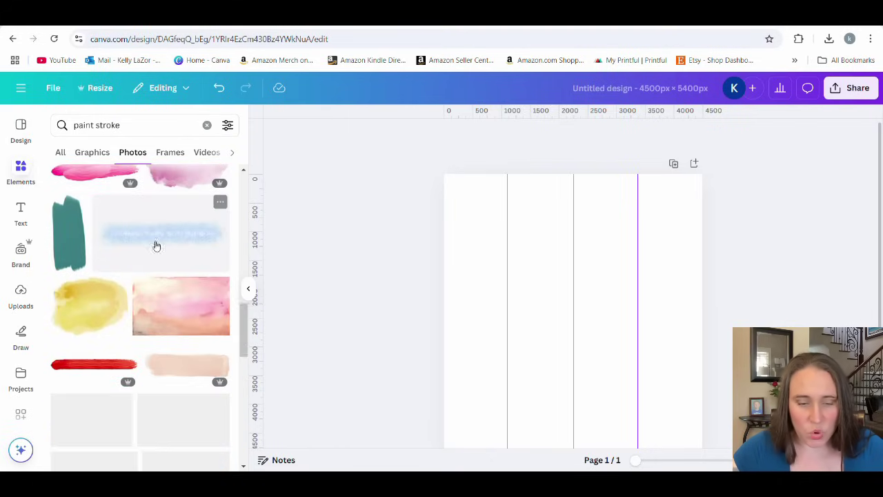
scroll(131, 276, down, 6)
scroll(131, 286, down, 8)
scroll(131, 302, down, 3)
scroll(140, 339, down, 3)
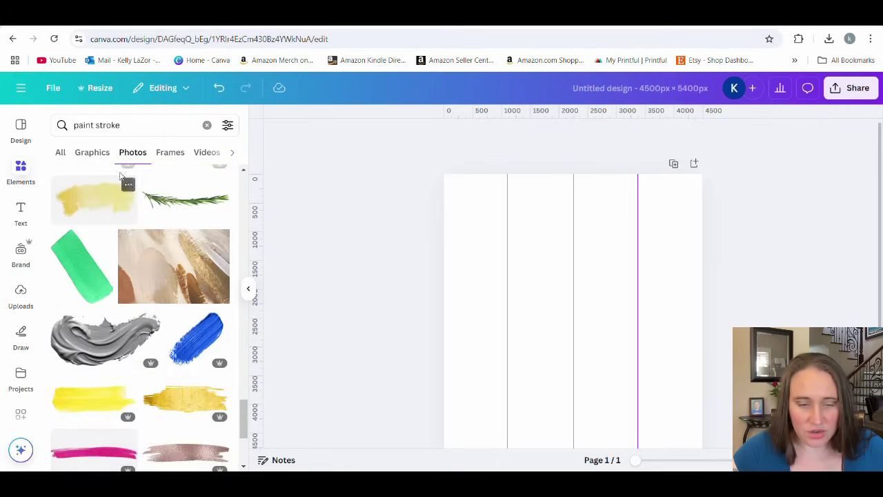
click(92, 152)
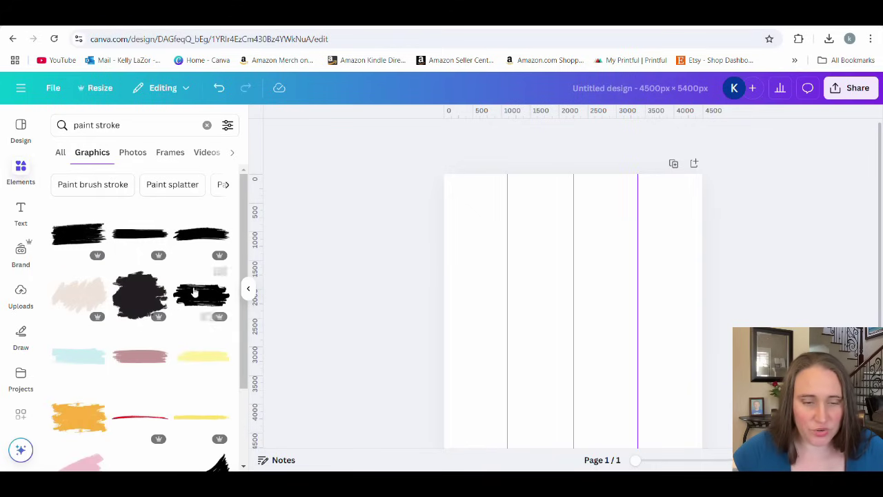
scroll(132, 293, down, 2)
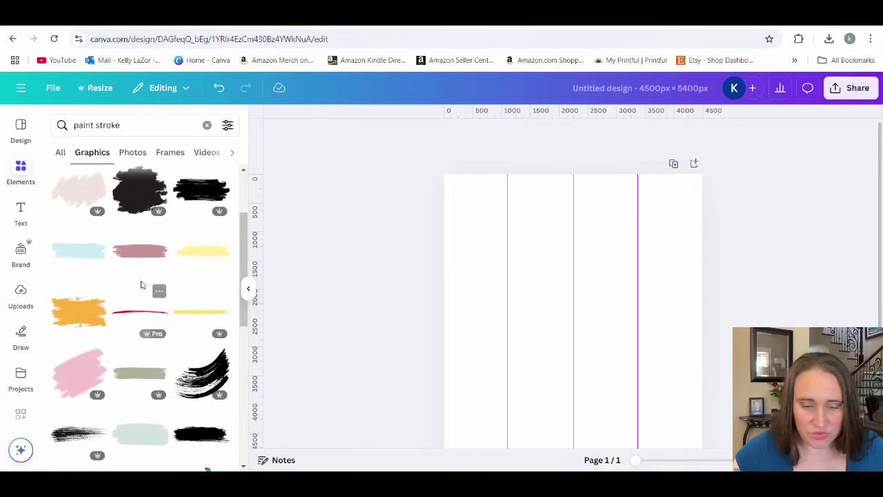
scroll(135, 276, down, 2)
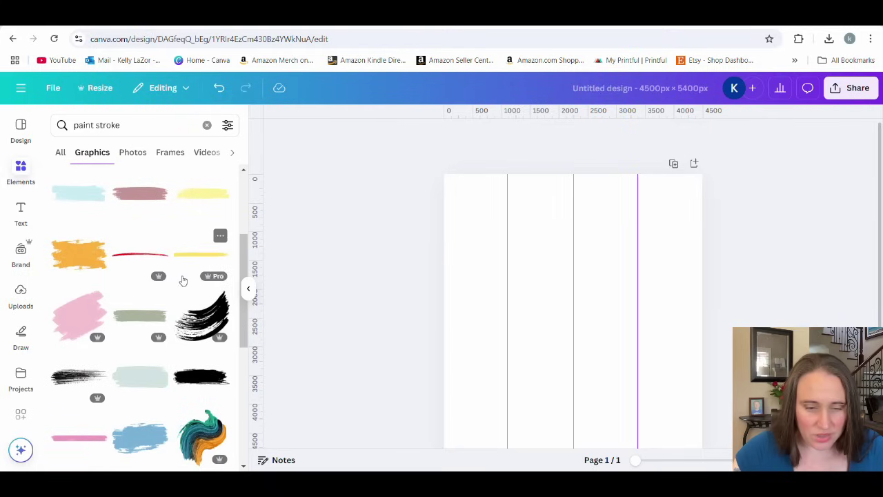
- Add the light-blue paint stroke, rotated upright and sized to fill the first column
click(79, 198)
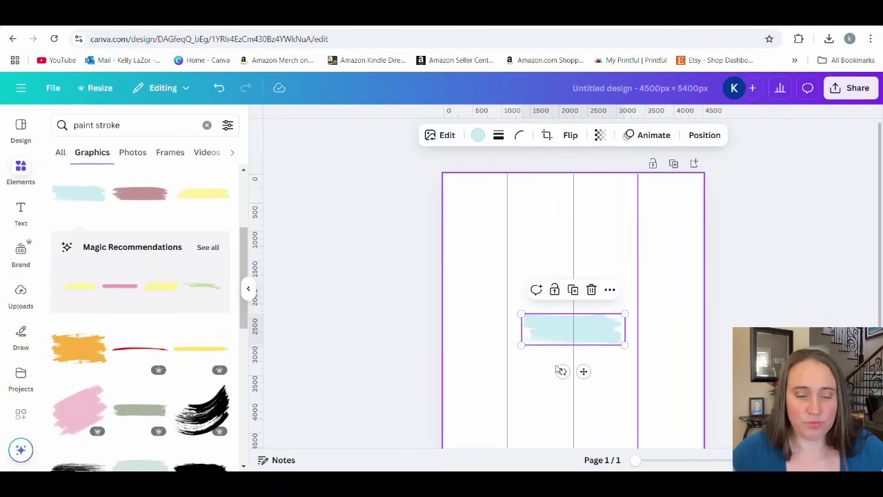
drag(563, 371, 638, 341)
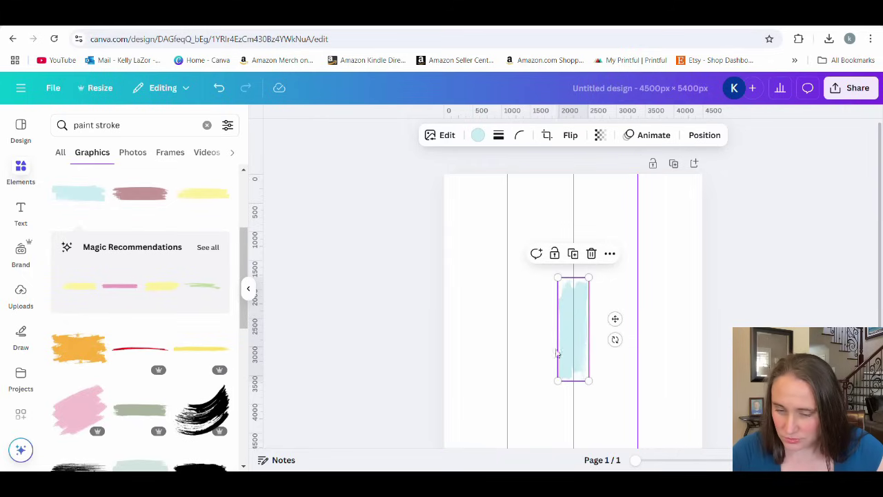
mouse_move(557, 354)
mouse_down()
mouse_move(435, 308)
mouse_move(448, 292)
mouse_up()
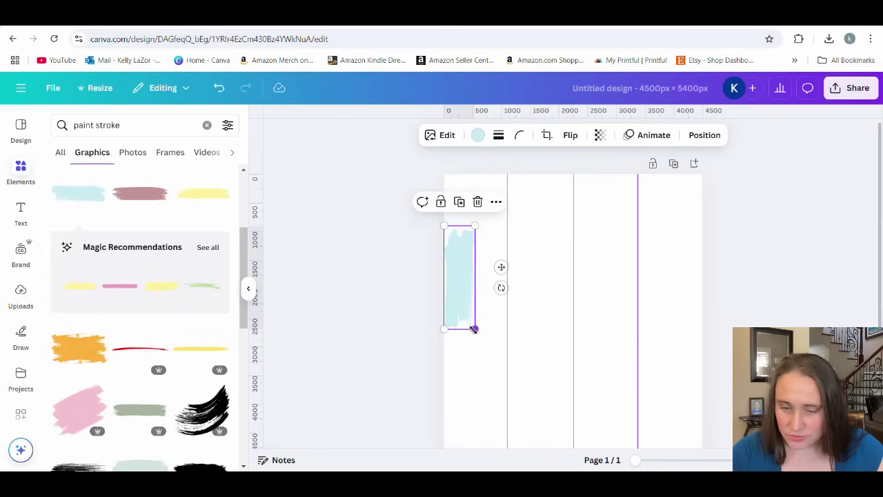
drag(472, 327, 481, 437)
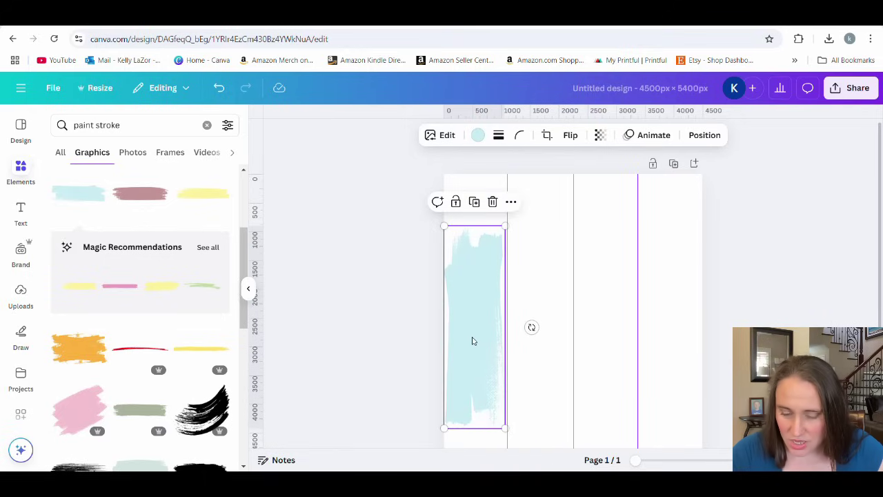
click(404, 364)
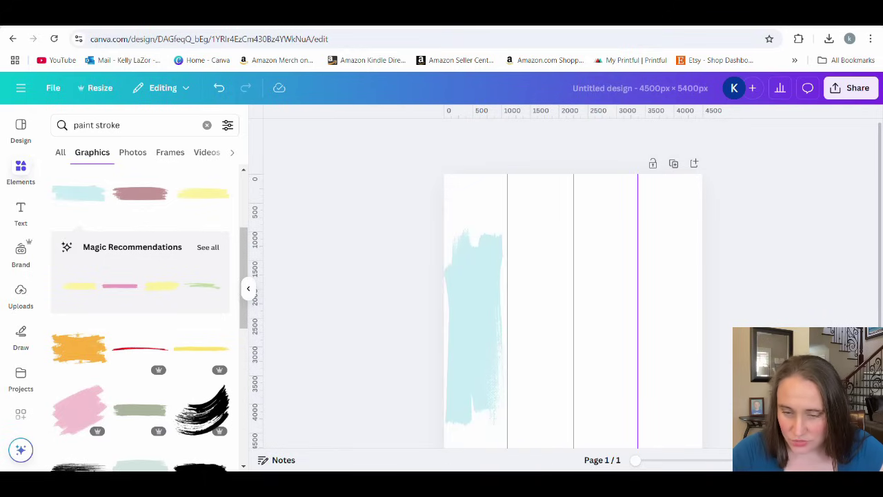
click(473, 394)
drag(477, 400, 477, 400)
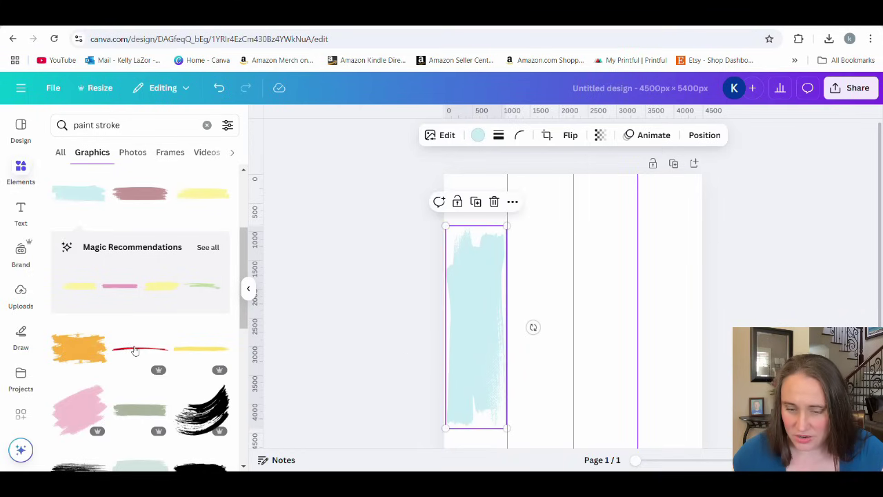
scroll(152, 324, down, 4)
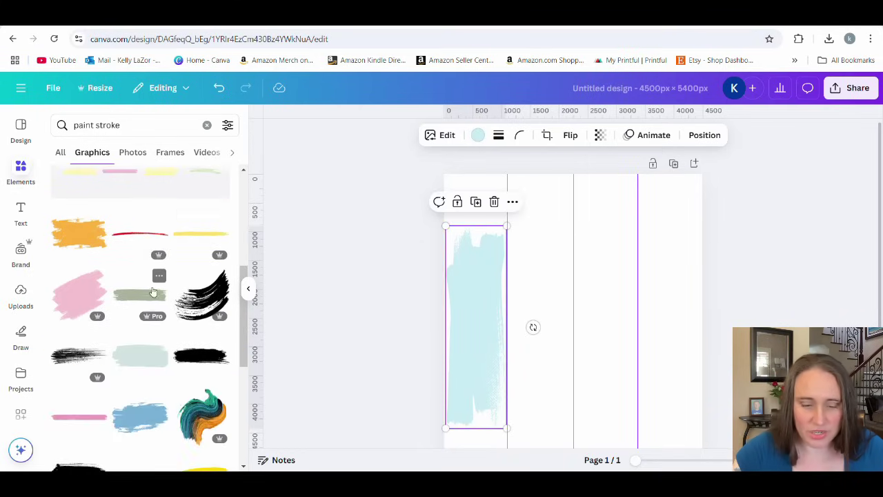
scroll(155, 298, down, 3)
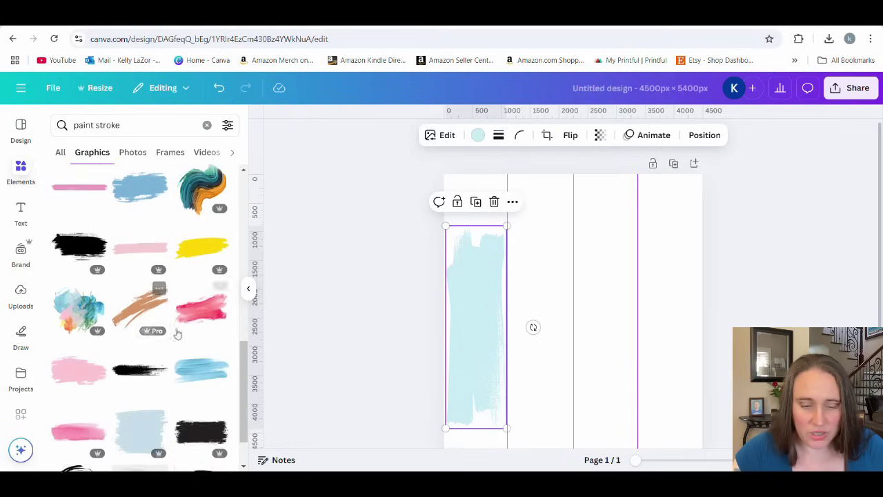
scroll(138, 386, down, 1)
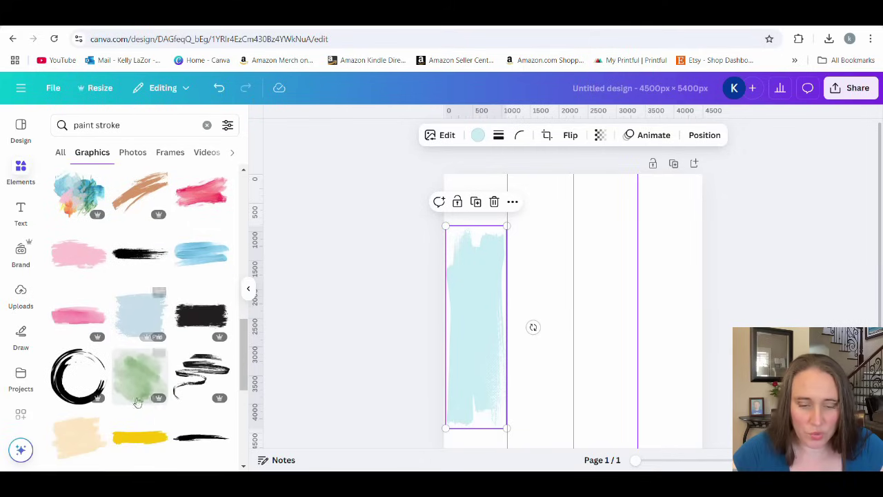
scroll(155, 359, down, 3)
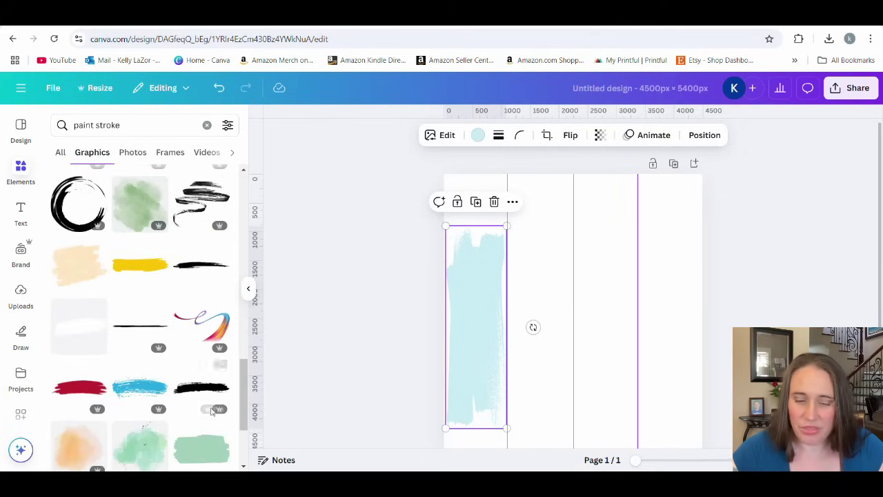
- Add the red paint stroke, turned upright and enlarged to fill the second column
click(82, 388)
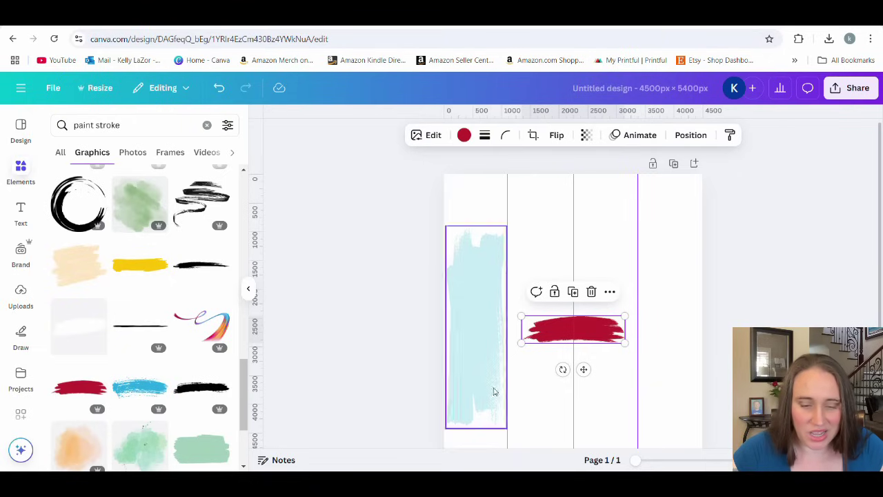
mouse_move(563, 370)
mouse_down()
mouse_move(603, 329)
mouse_move(516, 284)
mouse_up()
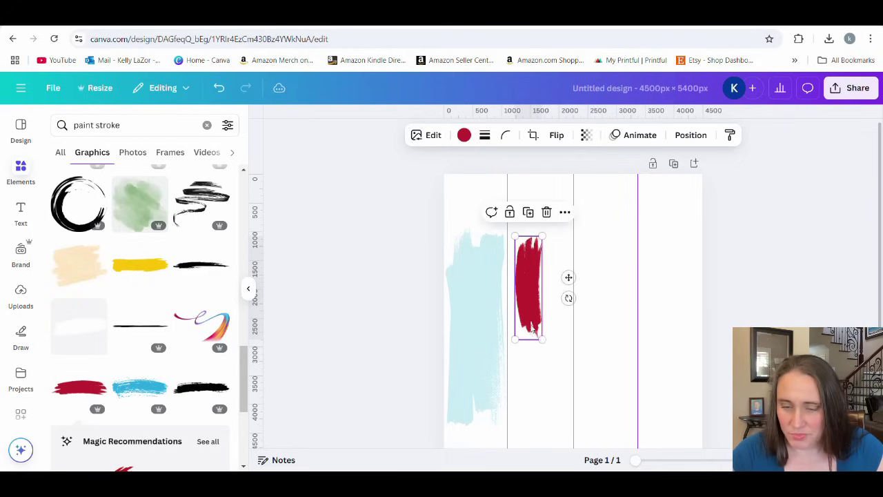
drag(545, 345, 549, 443)
click(642, 429)
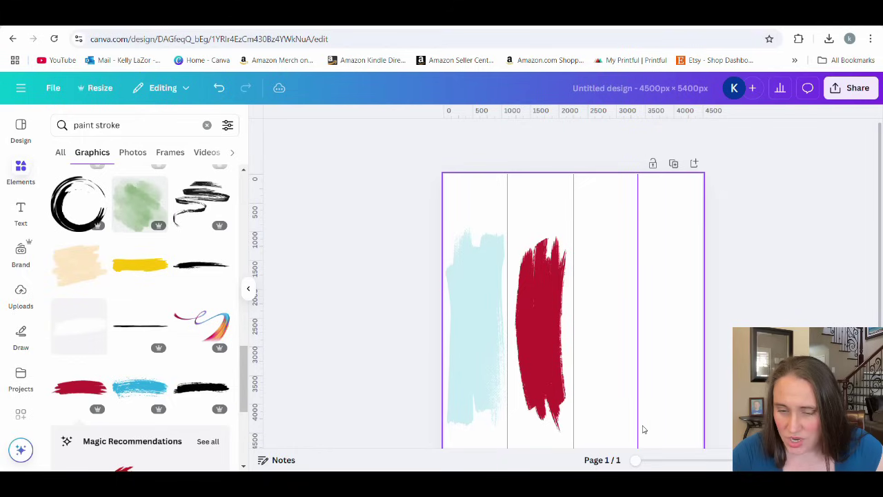
- Delete the red stroke and add horizontal guides at the blue strip's top and bottom
click(552, 405)
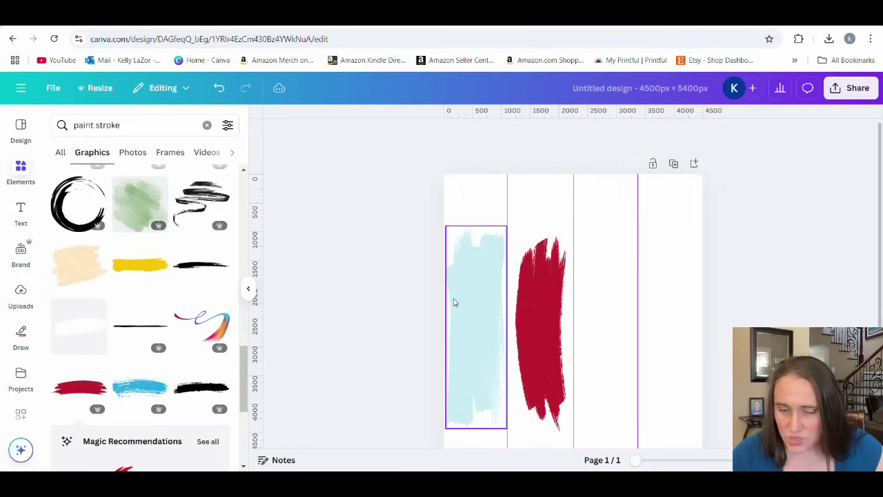
click(575, 311)
click(576, 311)
click(494, 259)
click(546, 277)
key(Delete)
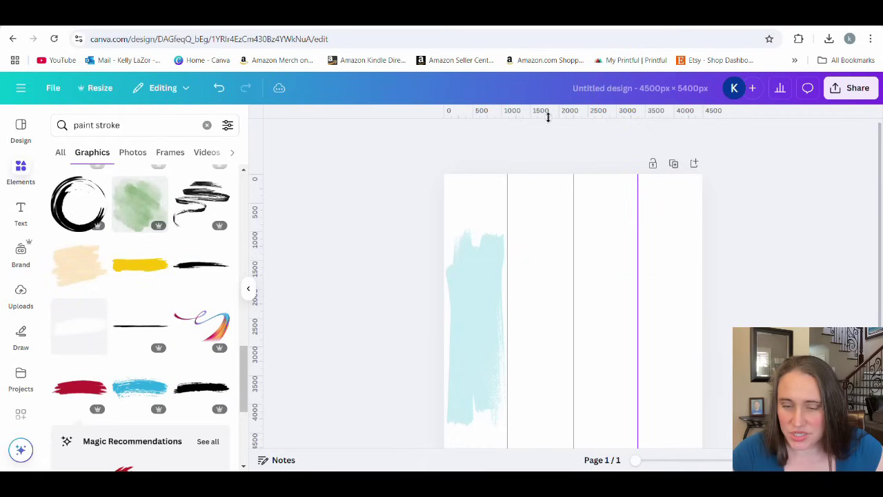
drag(548, 118, 550, 225)
drag(592, 115, 612, 429)
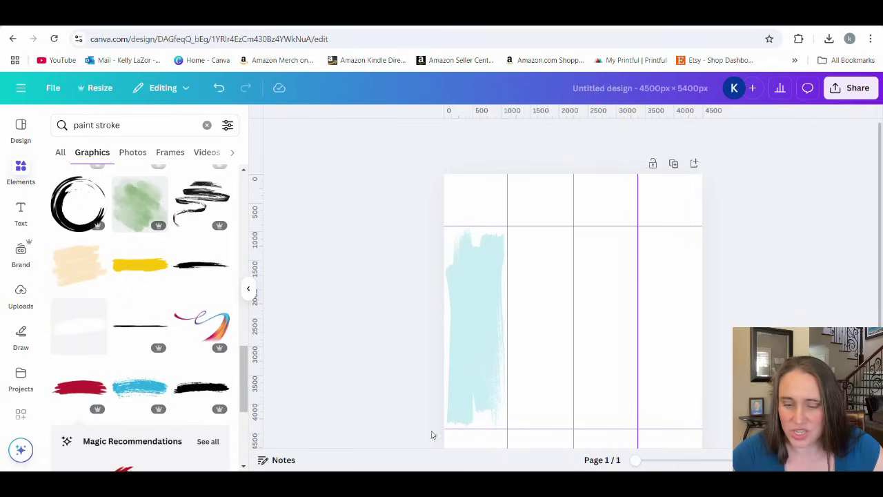
- Add the green paint stroke upright in the second column, spanning the horizontal guides
scroll(132, 334, down, 5)
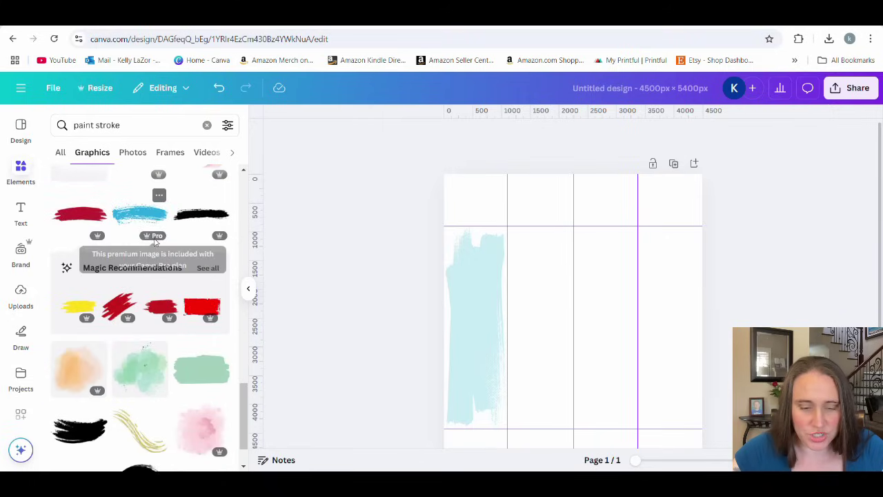
scroll(160, 242, down, 5)
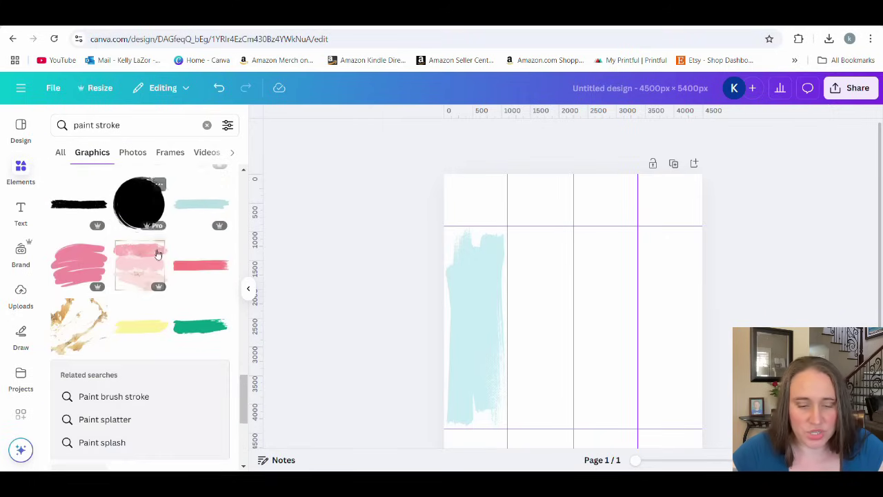
click(200, 268)
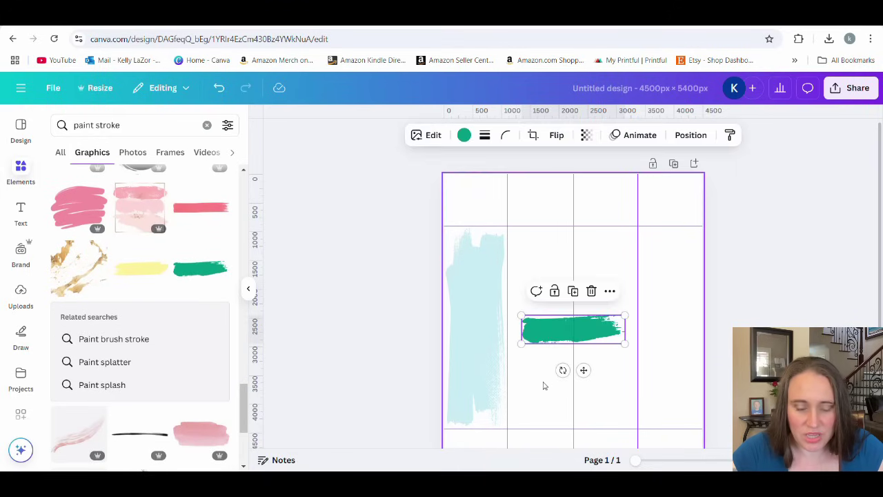
mouse_move(563, 370)
mouse_down()
mouse_move(589, 338)
mouse_move(605, 337)
mouse_up()
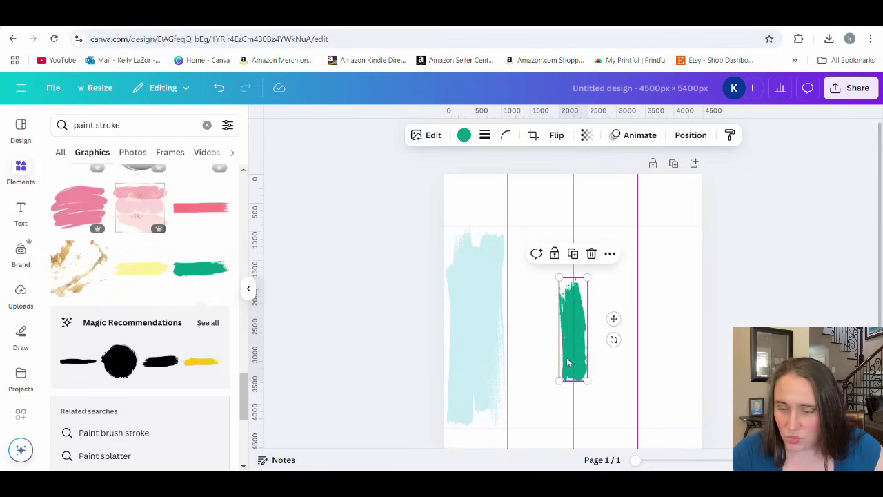
mouse_move(567, 359)
mouse_down()
mouse_move(521, 307)
mouse_move(522, 451)
mouse_move(521, 436)
mouse_up()
click(384, 425)
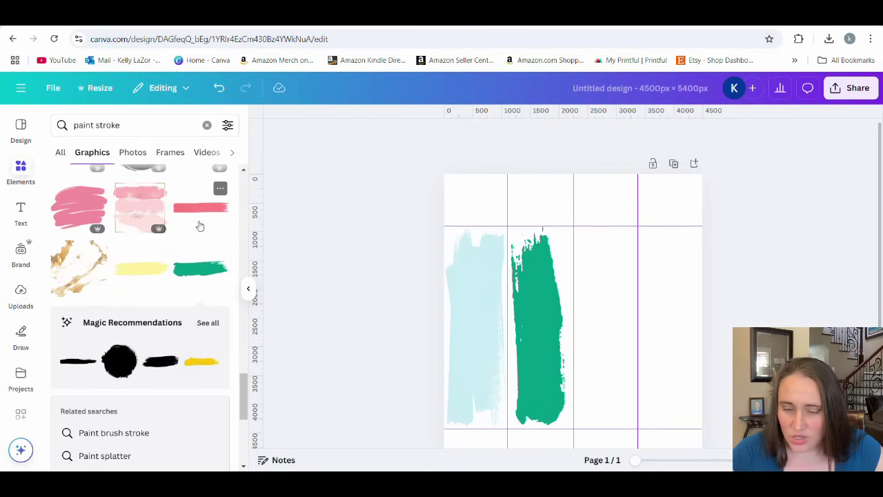
- Add the yellow paint stroke upright over the green one, stretched toward the bottom guide
click(142, 273)
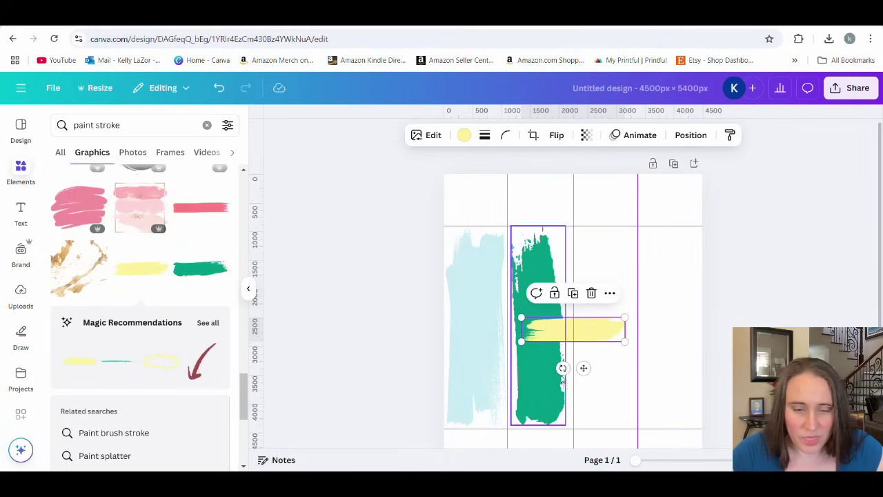
mouse_move(563, 367)
mouse_down()
mouse_move(619, 346)
mouse_move(547, 305)
mouse_up()
click(555, 136)
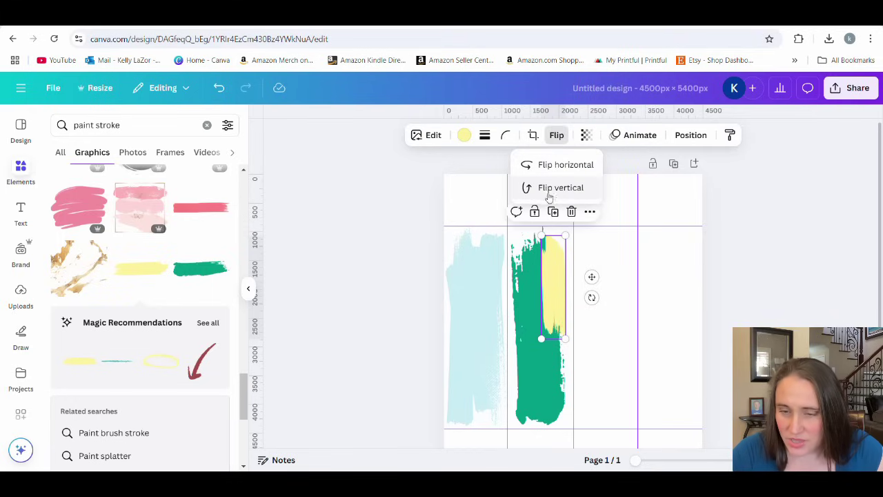
click(545, 165)
click(545, 165)
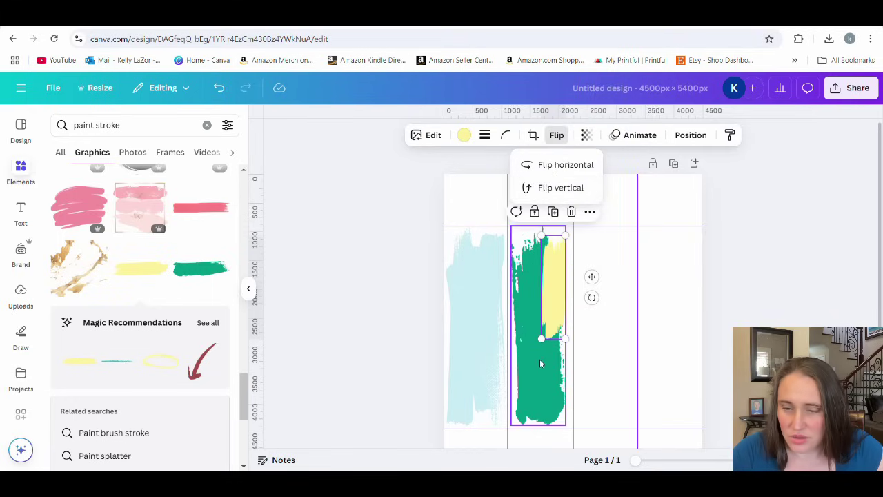
drag(539, 339, 532, 425)
drag(558, 369, 561, 366)
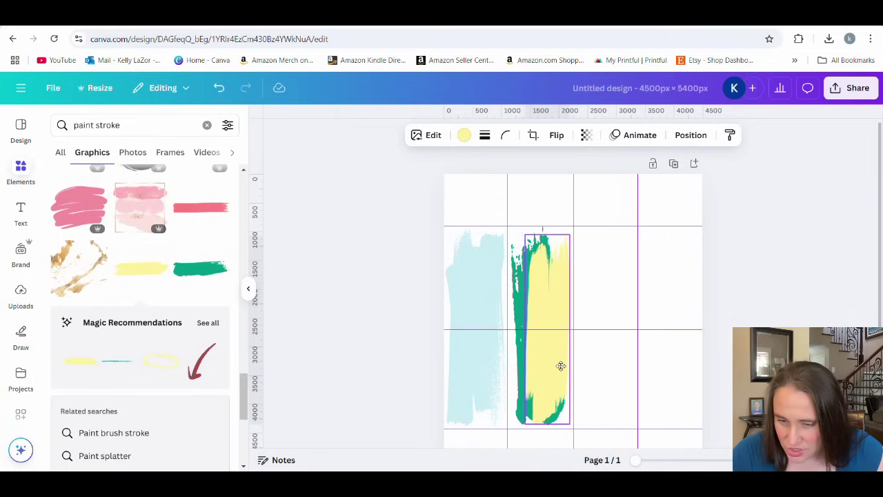
- Move the yellow stroke up to the top guide and enlarge it to span both guides
click(519, 336)
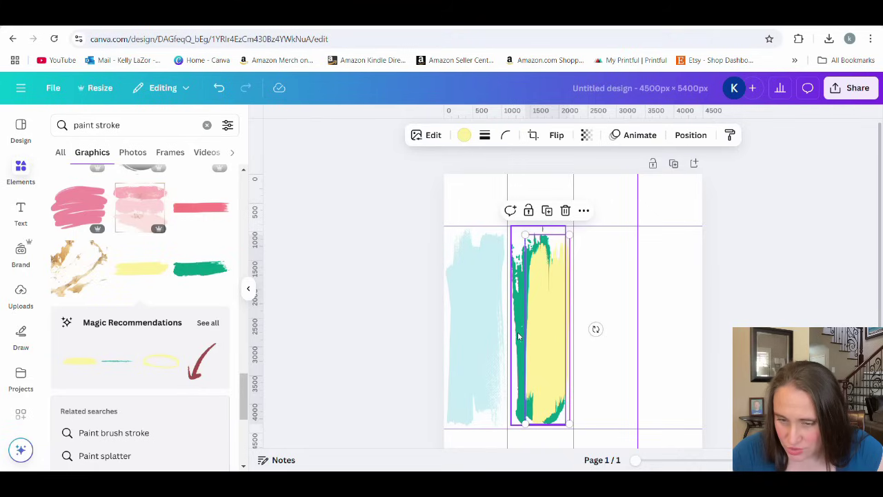
click(841, 318)
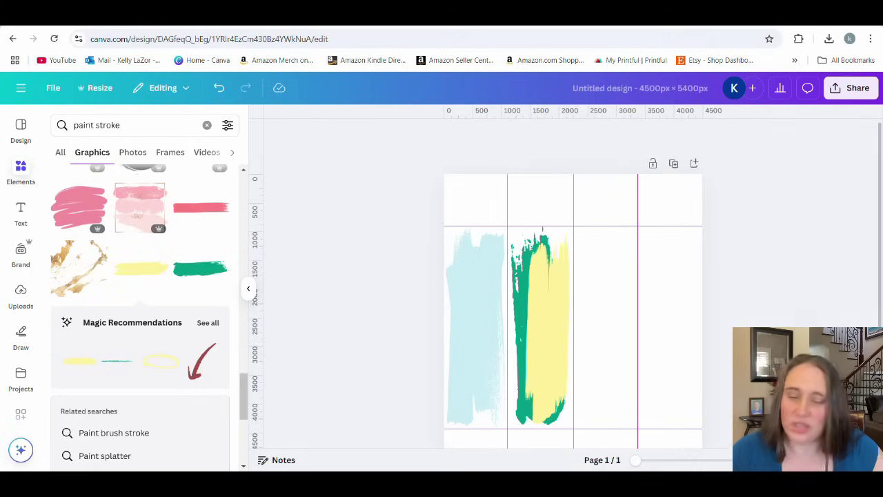
click(536, 398)
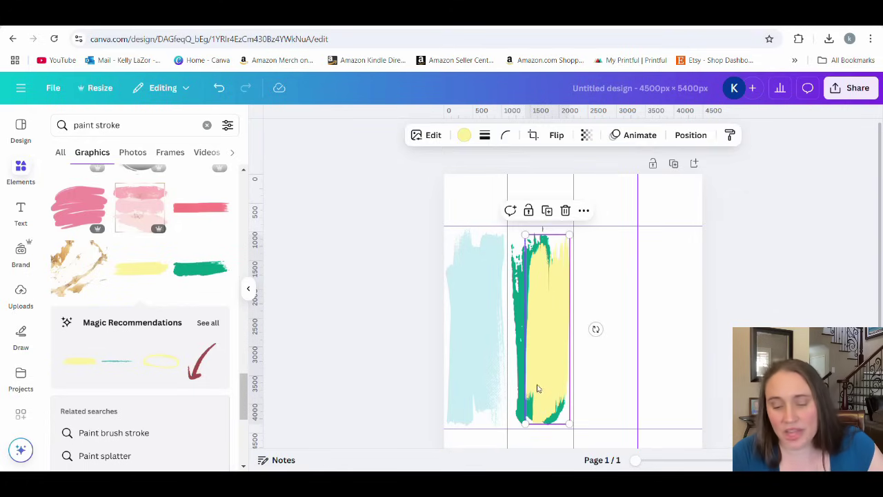
drag(539, 388, 537, 374)
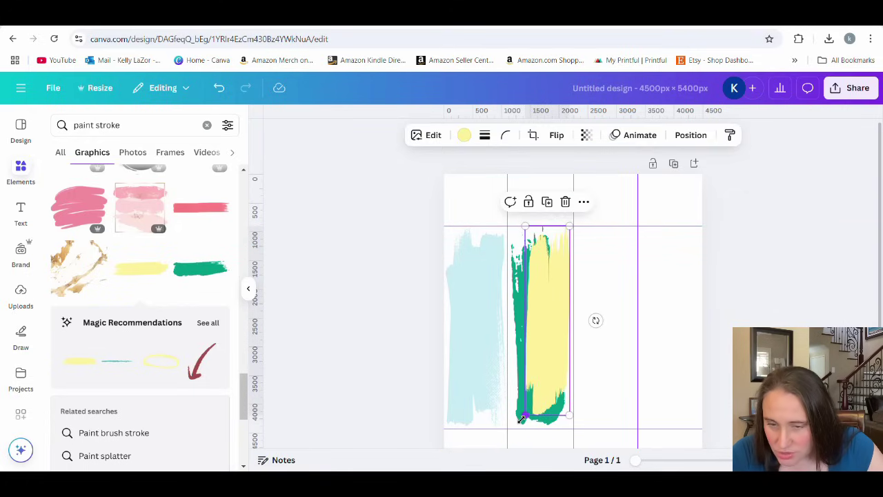
drag(525, 416, 508, 427)
click(322, 375)
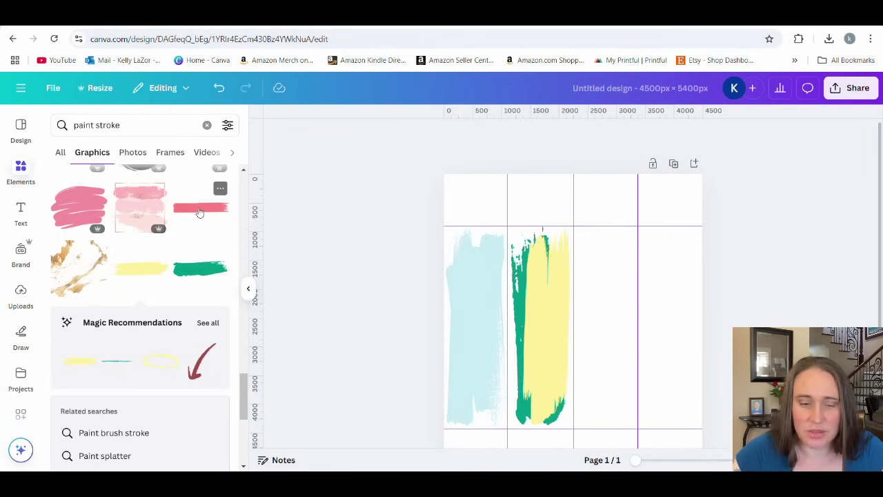
- Add the pink paint stroke upright in the third column, stretched between the guides
scroll(163, 261, down, 5)
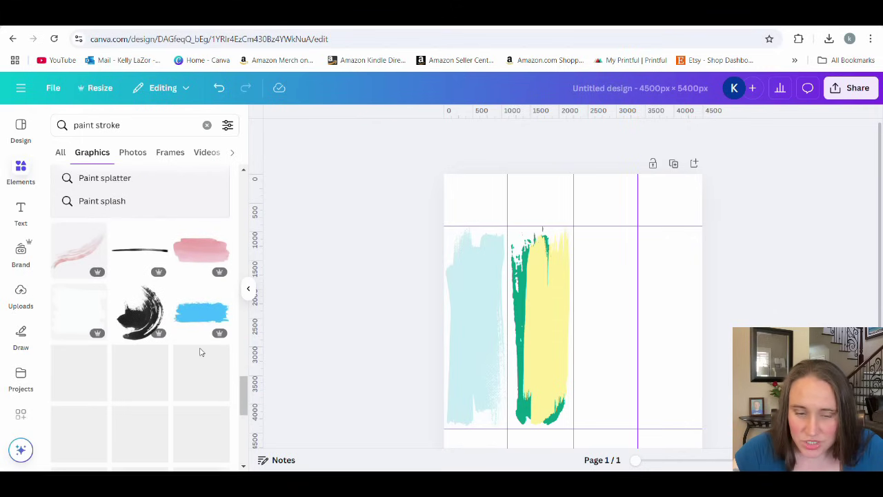
scroll(159, 376, down, 2)
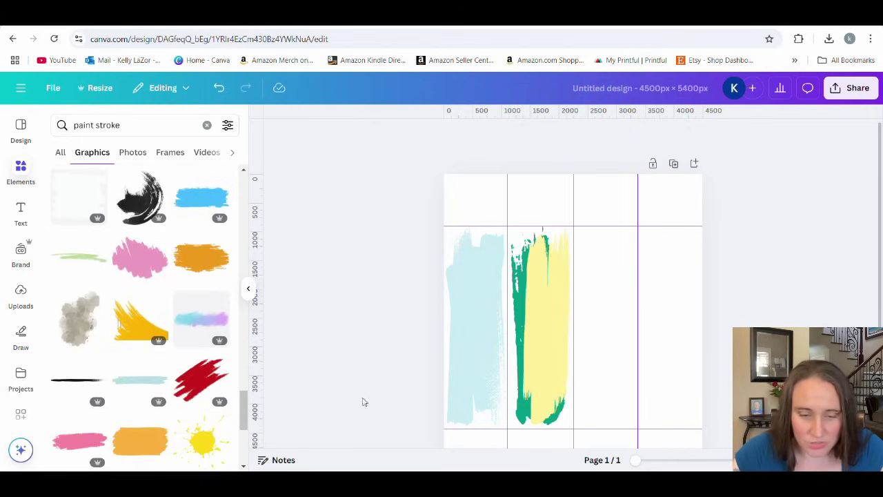
scroll(95, 338, down, 2)
click(77, 333)
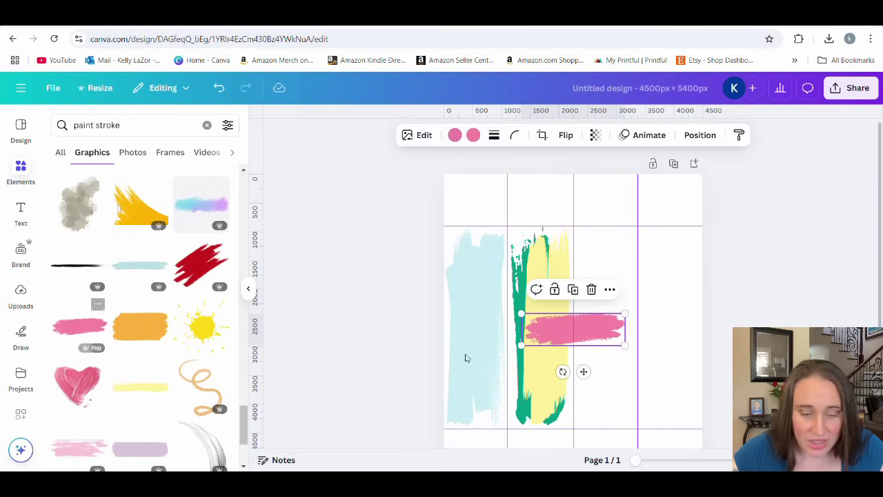
mouse_move(563, 372)
mouse_down()
mouse_move(617, 363)
mouse_move(621, 337)
mouse_move(606, 330)
mouse_move(592, 290)
mouse_up()
mouse_move(605, 334)
mouse_down()
mouse_move(631, 441)
mouse_move(597, 440)
mouse_up()
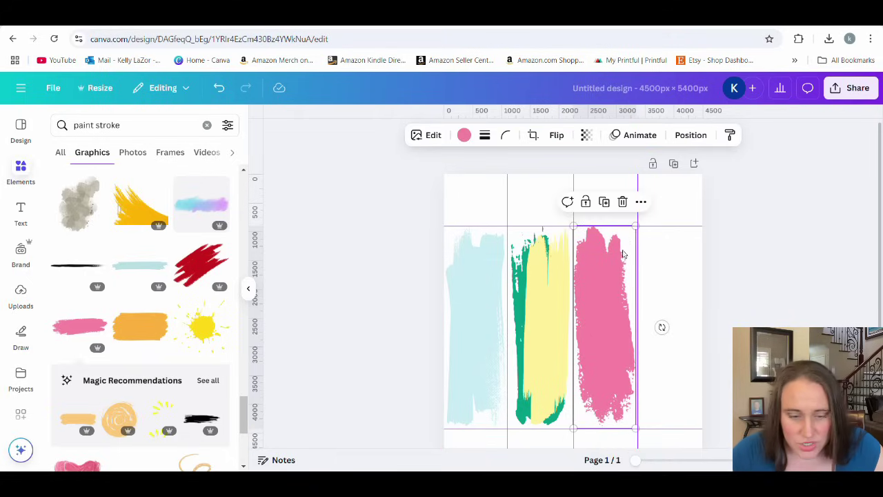
- Add a thin yellow paint stroke upright along the pink strip's right side
scroll(163, 327, down, 3)
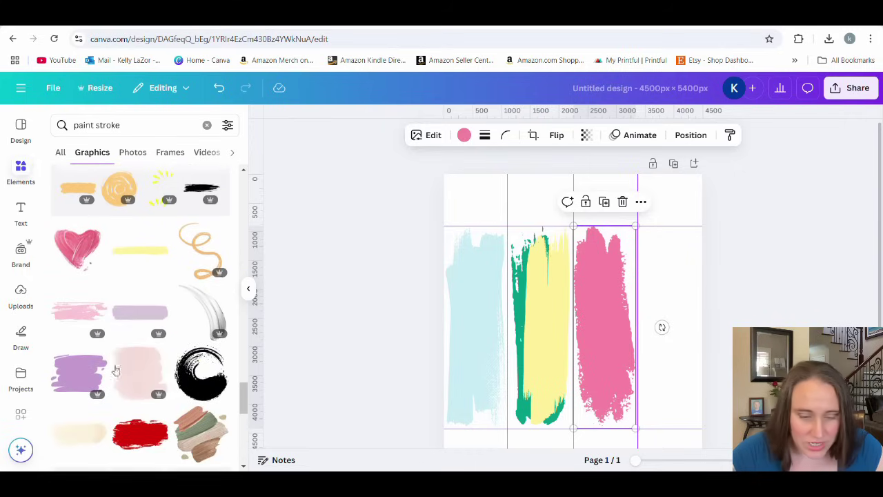
click(135, 252)
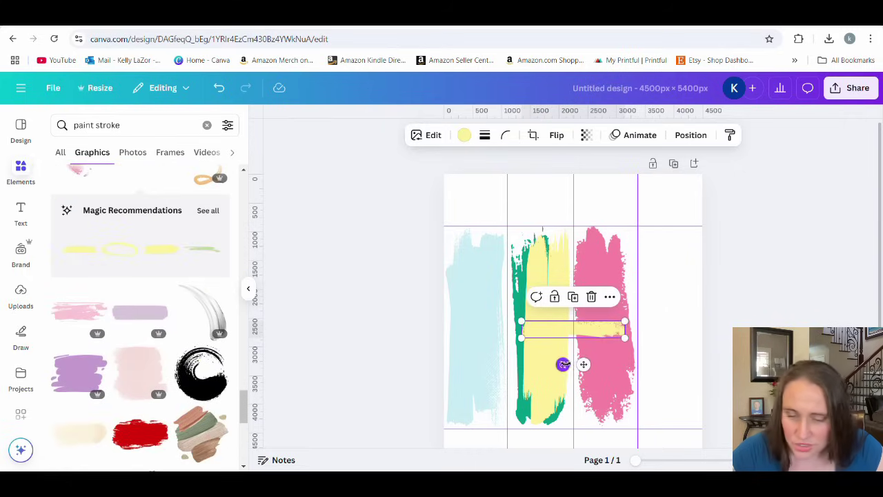
mouse_move(564, 364)
mouse_down()
mouse_move(609, 331)
mouse_move(608, 339)
mouse_up()
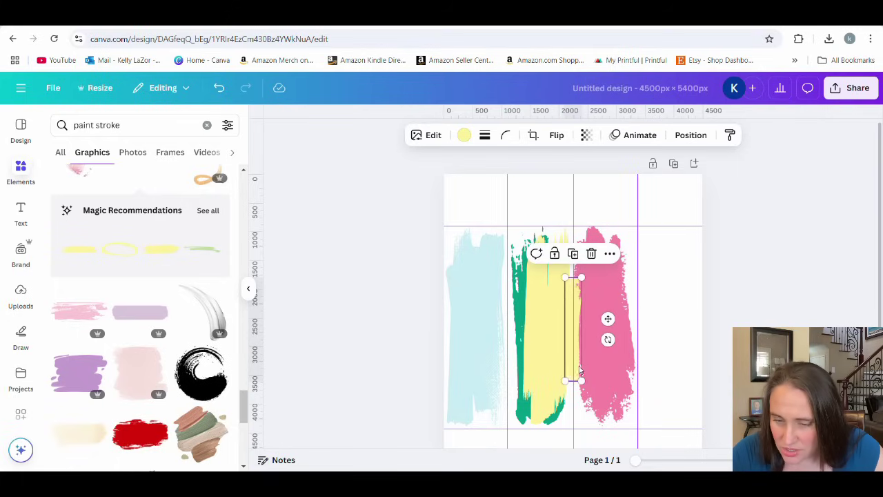
mouse_move(578, 372)
mouse_down()
mouse_move(607, 332)
mouse_move(616, 338)
mouse_move(607, 410)
mouse_up()
drag(623, 362, 621, 358)
key(Escape)
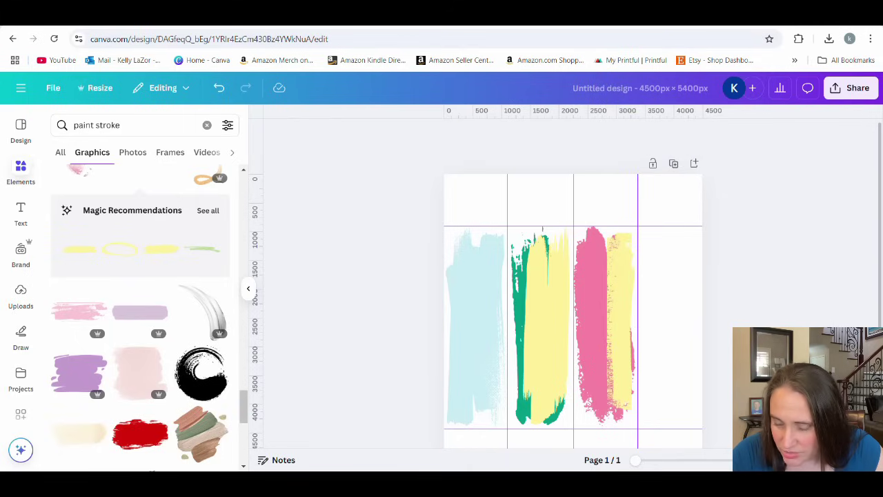
- Flip the thin yellow stroke horizontally
click(621, 348)
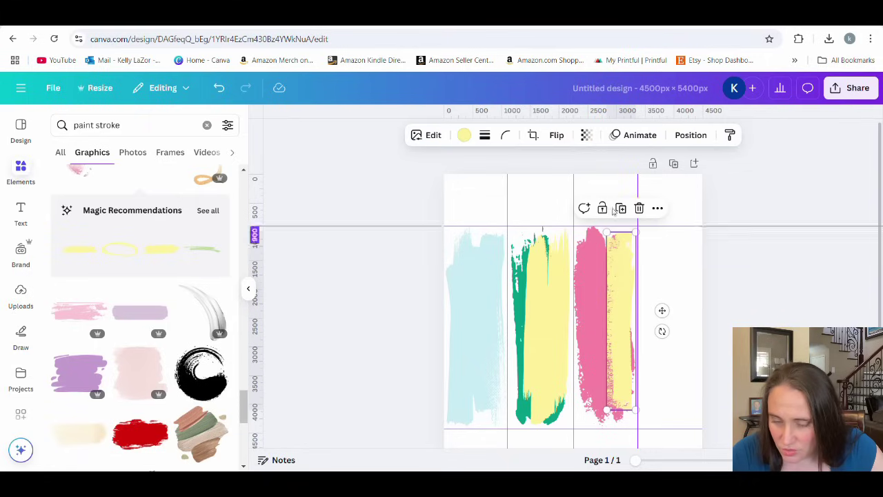
click(554, 134)
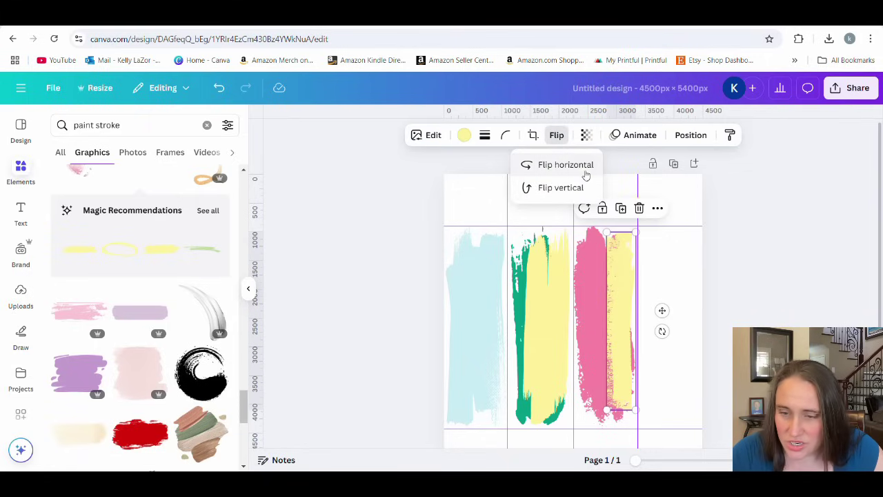
click(587, 174)
click(758, 303)
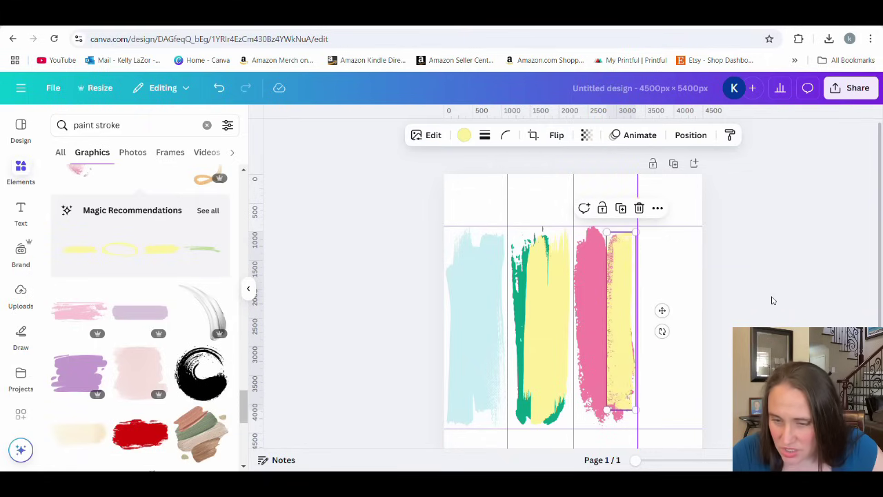
click(719, 262)
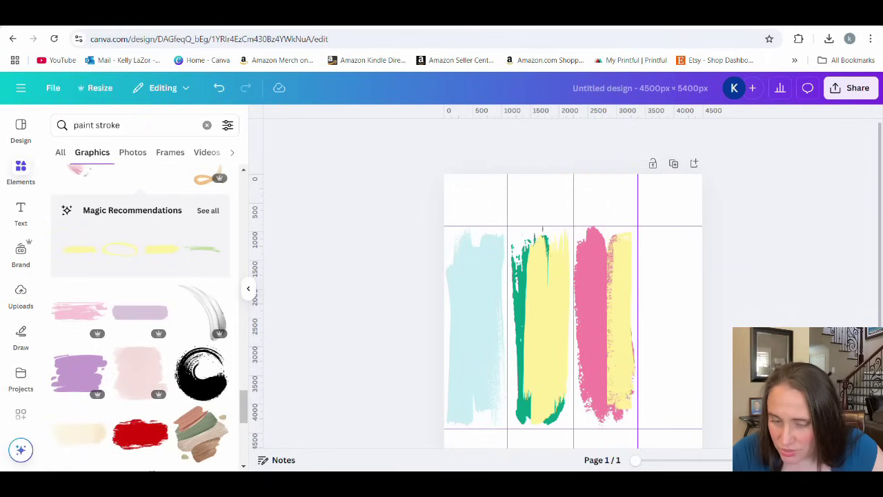
scroll(733, 321, down, 2)
scroll(138, 366, down, 5)
- Scroll through the paint stroke graphics to find red, yellow, light-blue and mauve strokes
scroll(166, 355, down, 2)
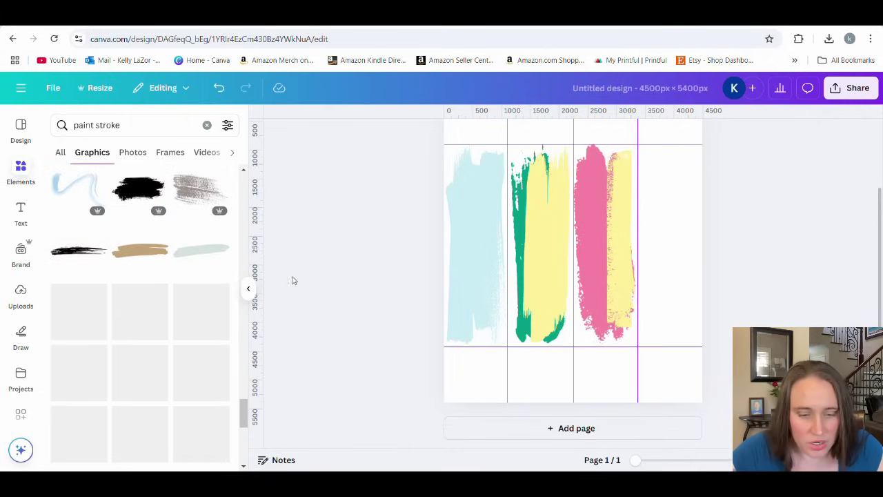
scroll(186, 319, down, 3)
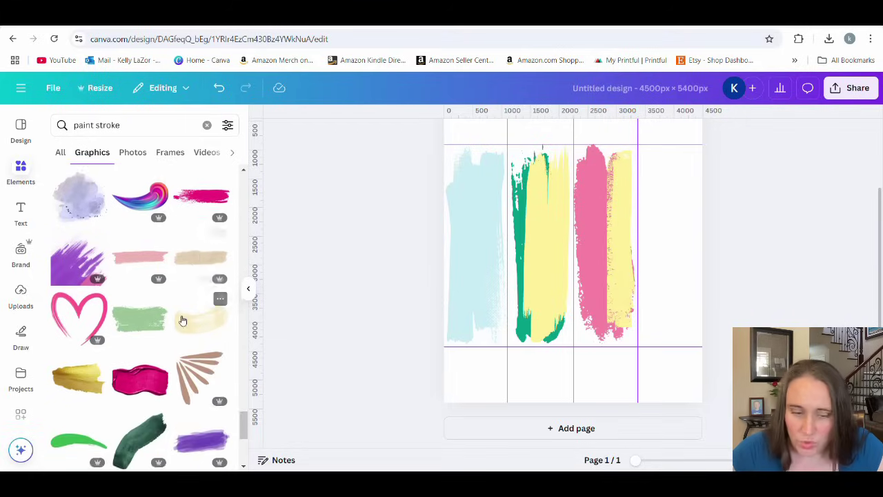
scroll(181, 321, down, 6)
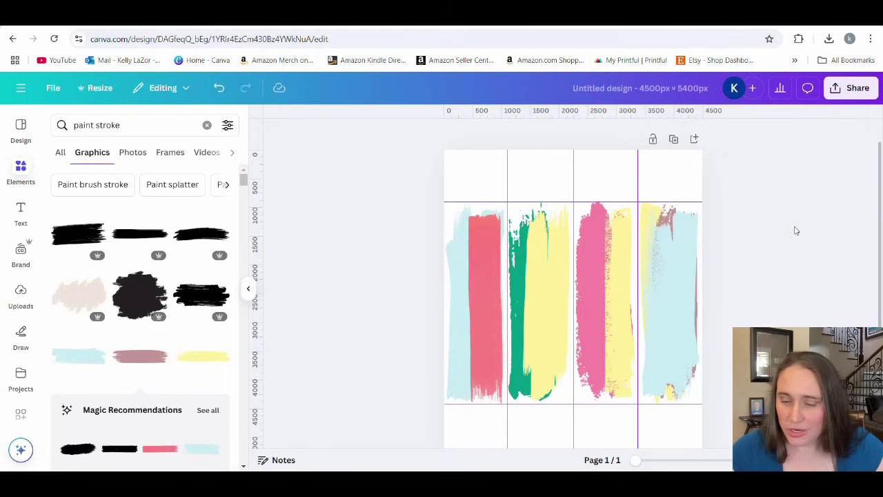
scroll(793, 228, down, 2)
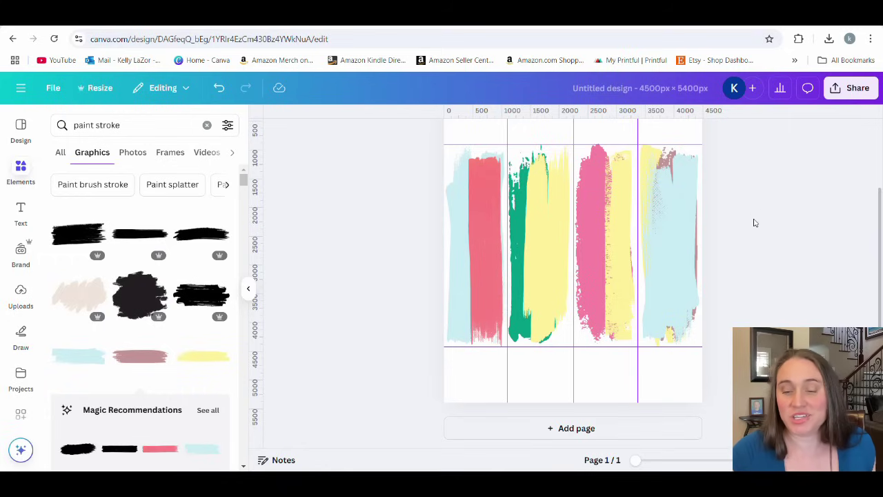
- Nudge the yellow stroke in the fourth strip slightly right, then check the light-blue stroke
scroll(754, 223, up, 2)
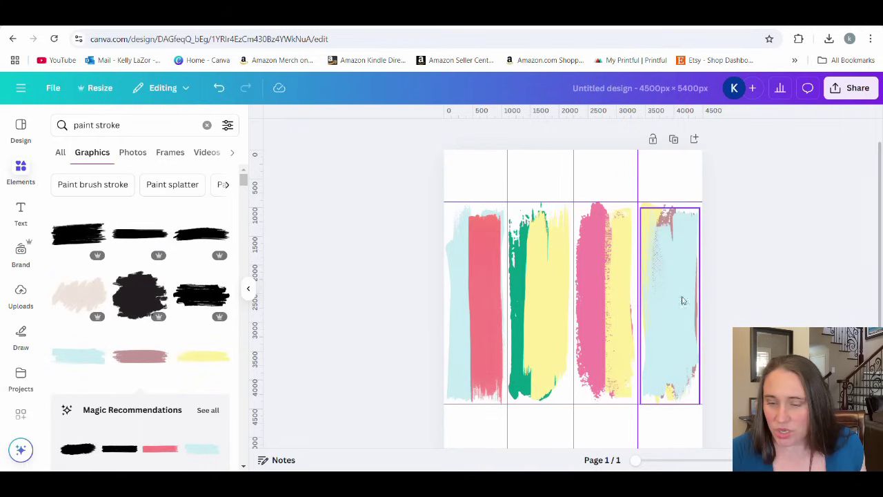
drag(616, 335, 617, 329)
key(Escape)
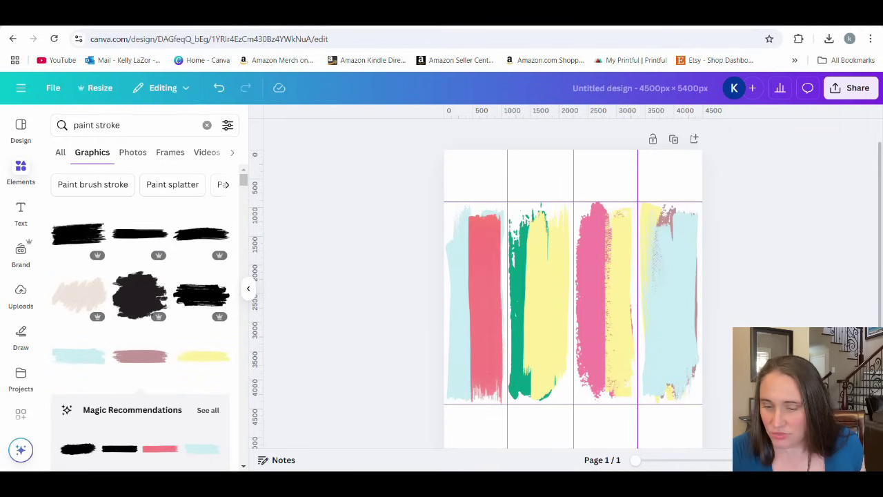
click(654, 366)
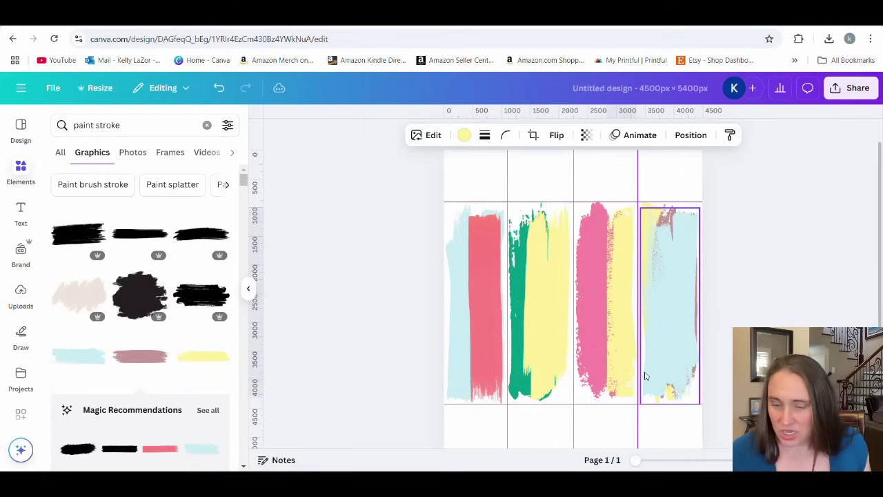
key(Escape)
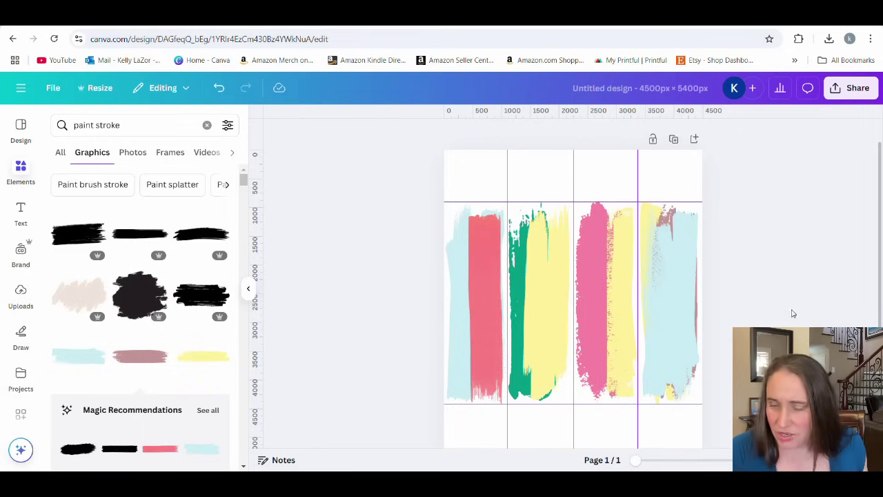
- Rename the design 'paint stroke frame' and download it as a PNG with transparent background
click(652, 88)
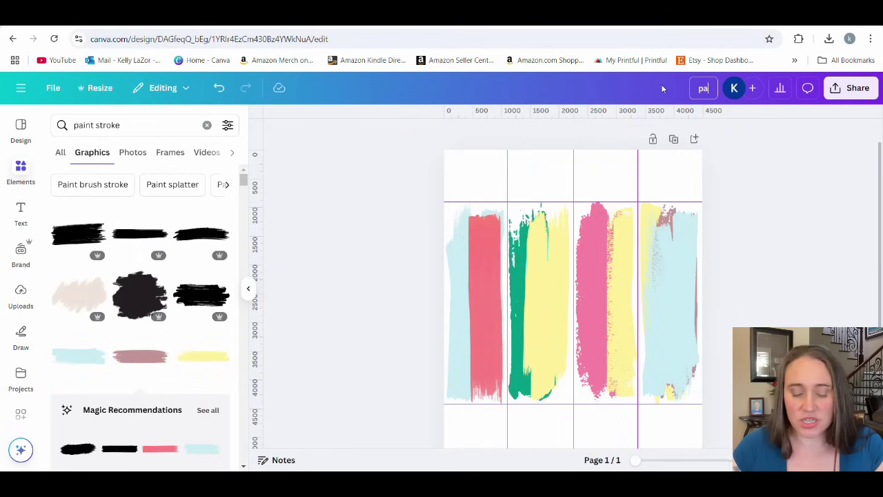
text(paint stroke frame)
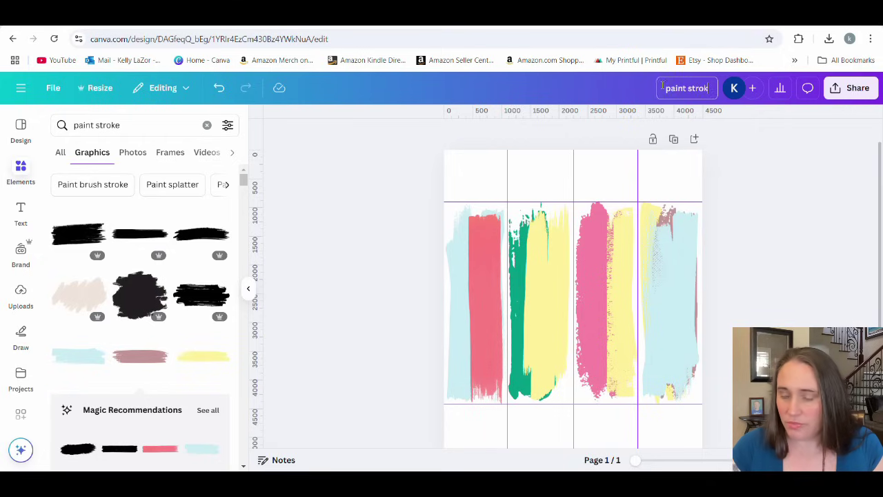
click(852, 87)
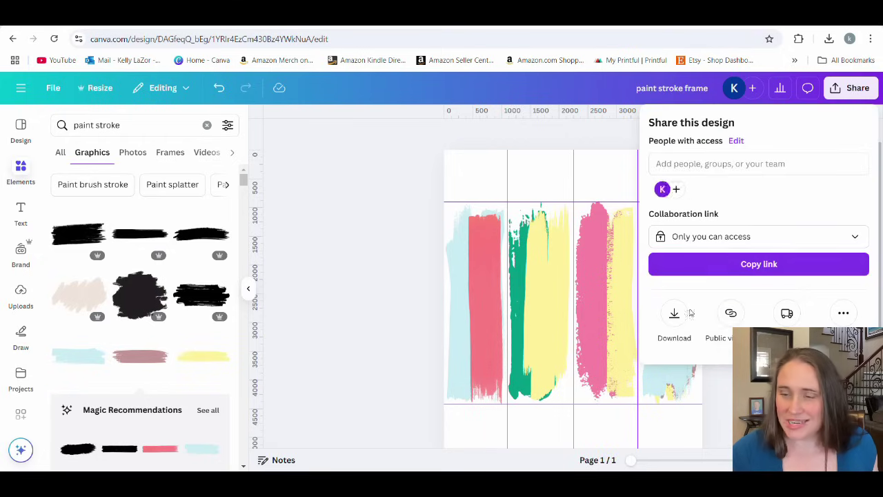
click(676, 314)
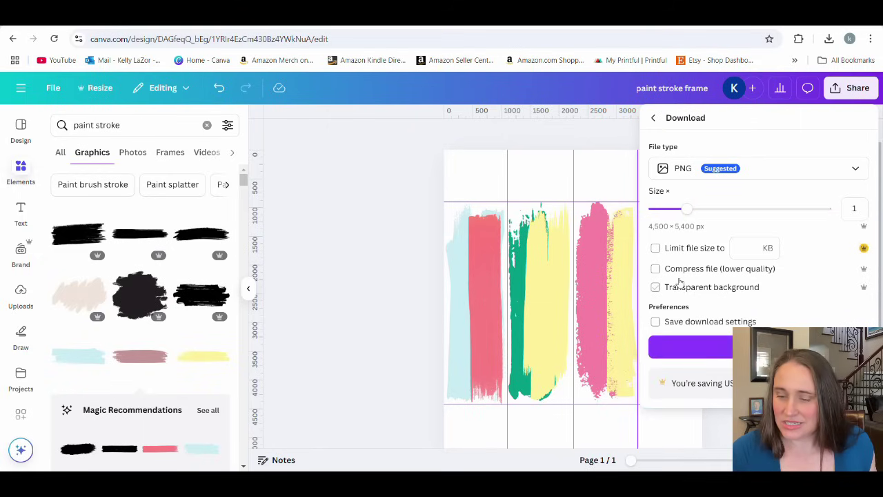
click(678, 288)
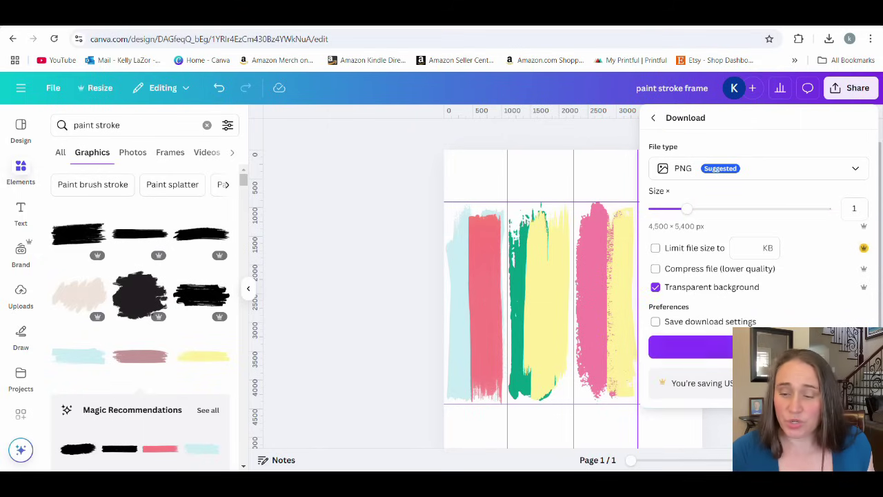
click(690, 347)
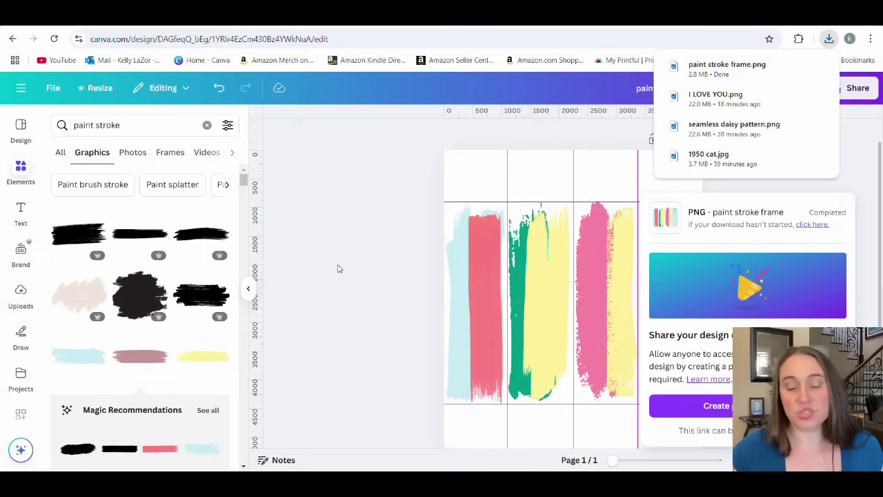
click(336, 268)
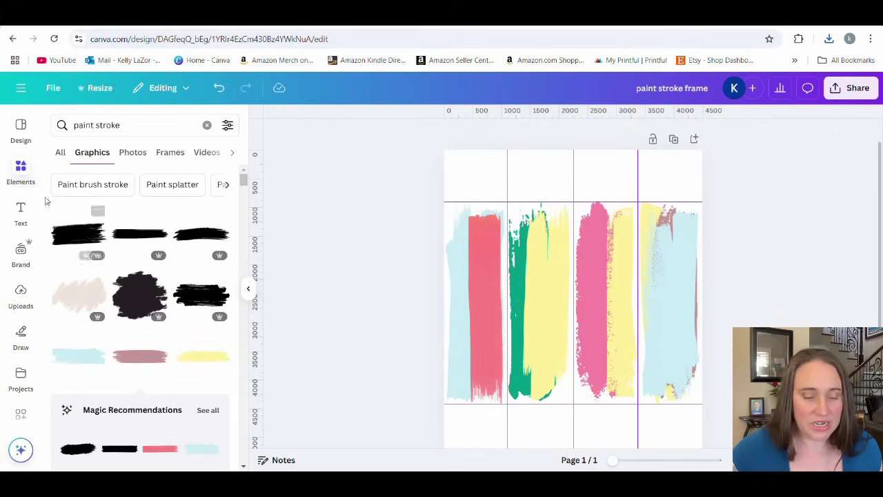
- Clear the paint stroke search and open the AI image generator set to Portrait format
click(207, 126)
scroll(165, 218, down, 3)
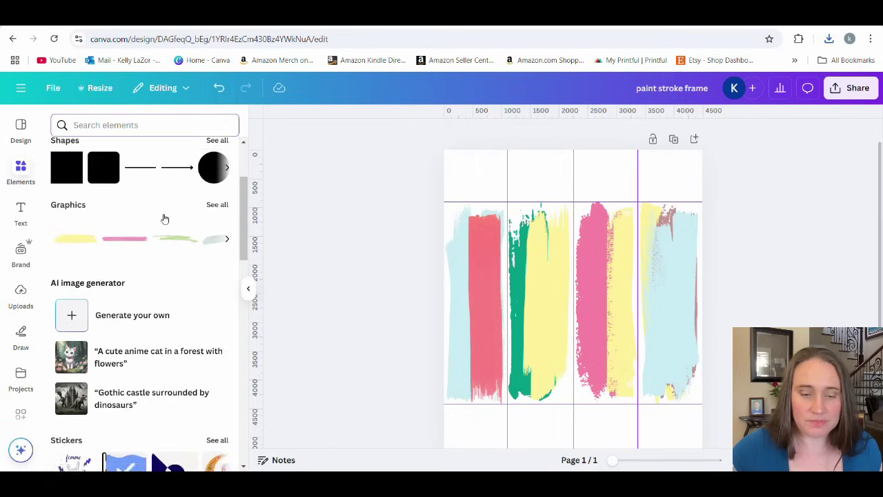
scroll(159, 221, down, 1)
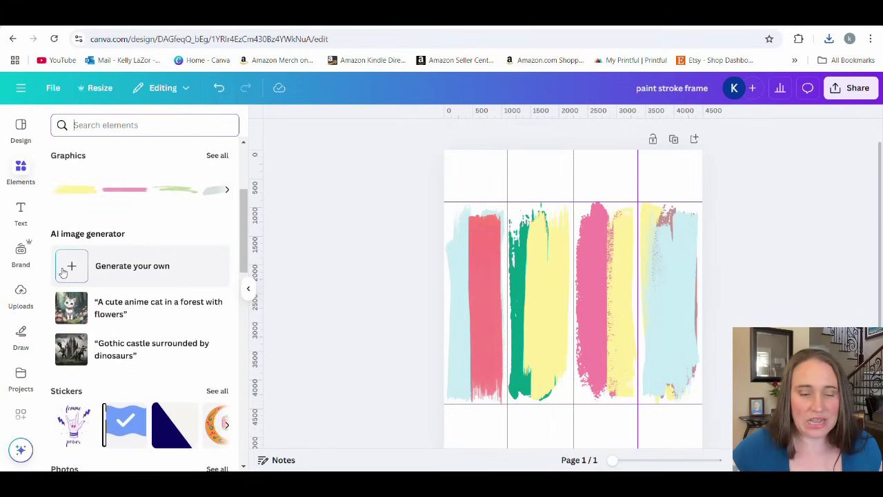
click(74, 268)
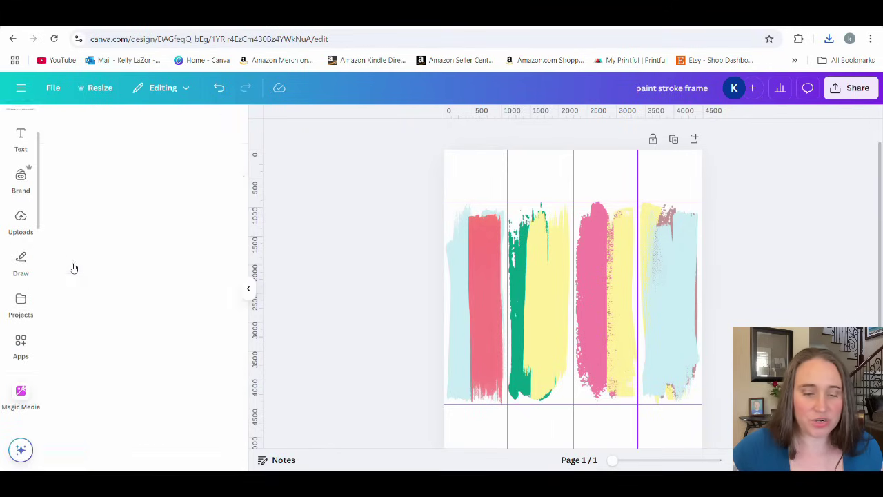
click(142, 296)
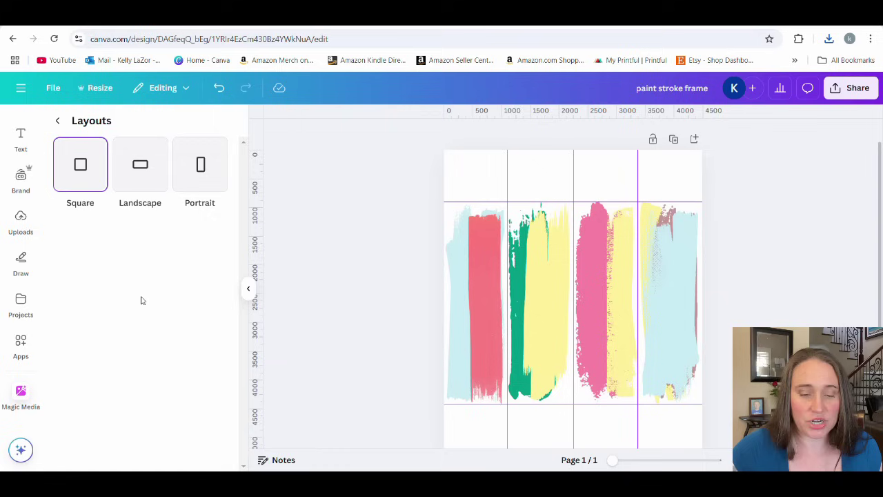
click(207, 164)
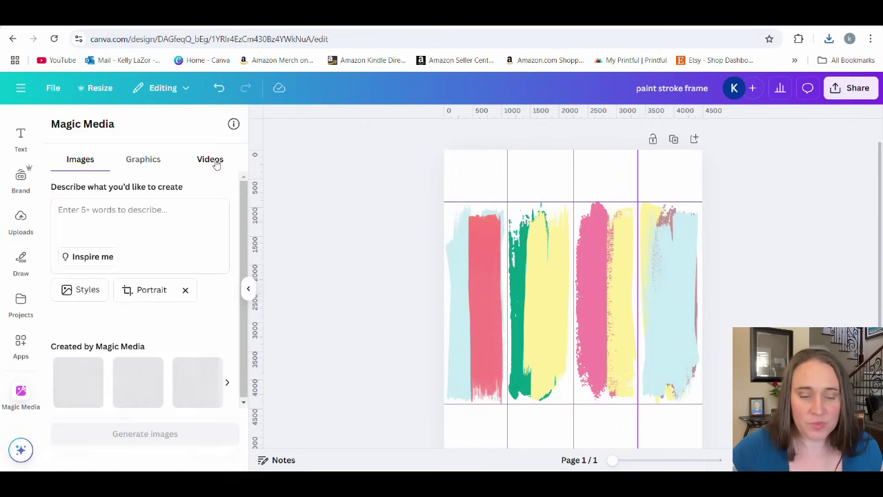
- Enter the prompt 'cute spring bunny' in Magic Media and generate images
click(100, 218)
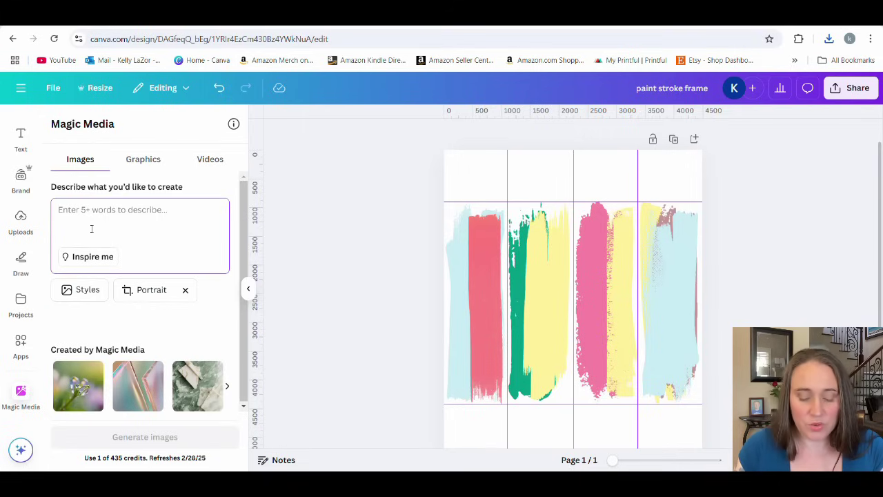
text(spring bunny)
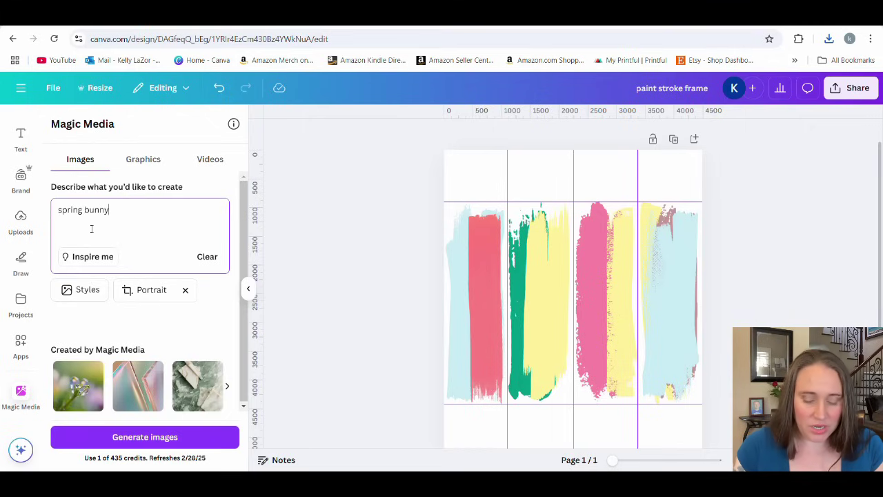
key(Home)
text(cute)
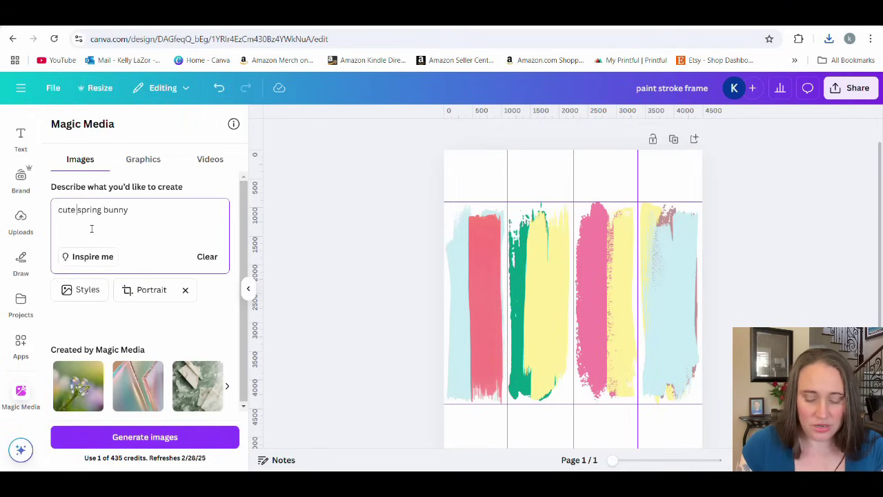
click(116, 437)
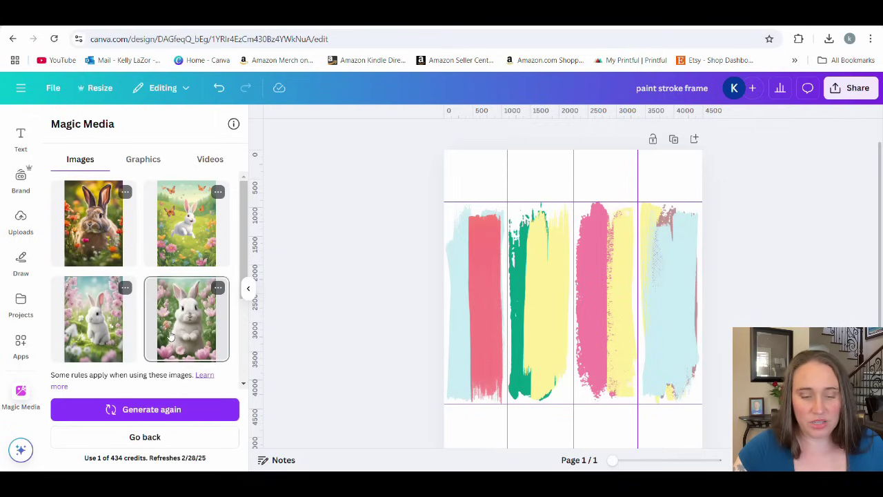
- Add the third bunny image over the left strip, enlarging and cropping it to that column
click(96, 336)
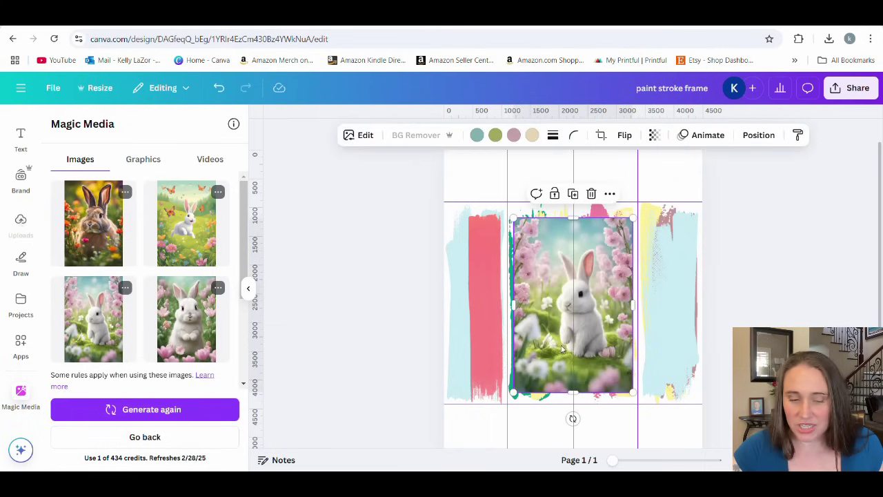
mouse_move(539, 341)
mouse_down()
mouse_move(437, 339)
mouse_move(429, 327)
mouse_up()
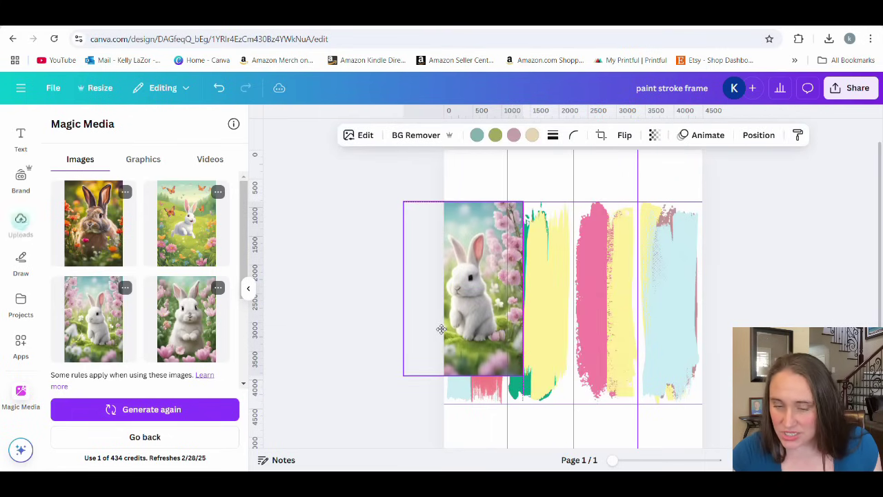
drag(402, 376, 384, 404)
drag(383, 302, 423, 302)
drag(523, 303, 507, 304)
mouse_move(454, 328)
mouse_down()
mouse_move(475, 325)
mouse_move(469, 329)
mouse_up()
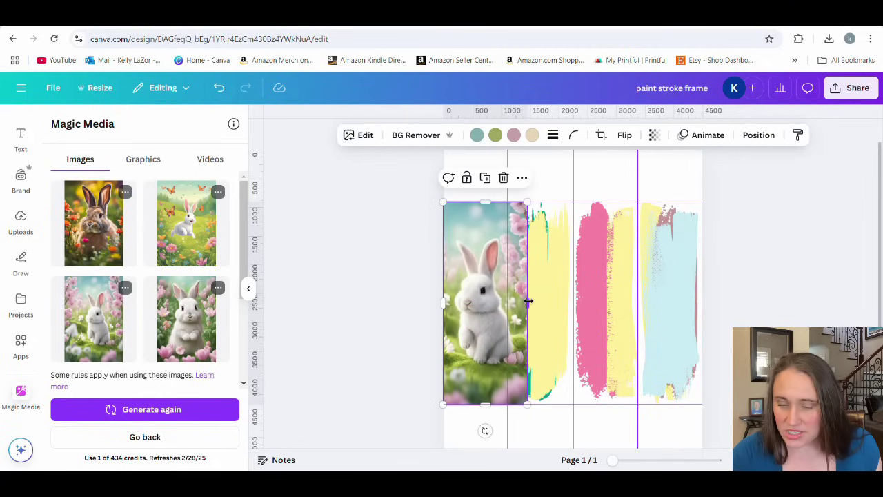
drag(529, 301, 510, 307)
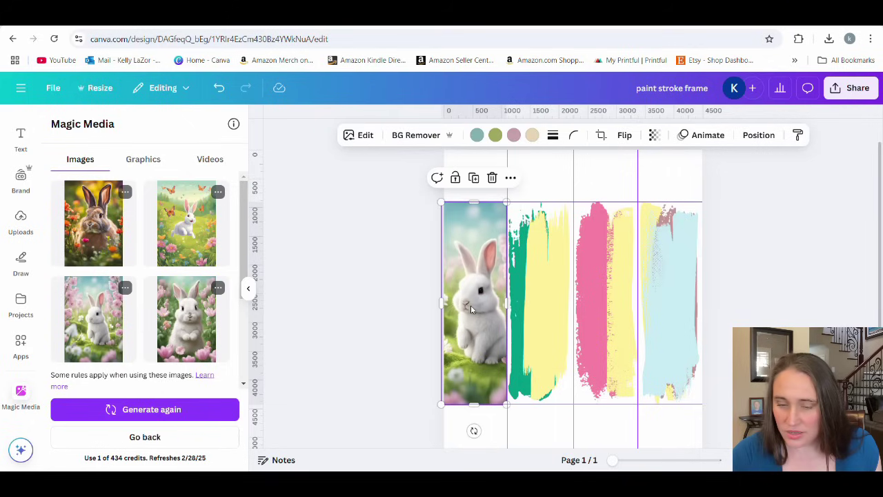
click(379, 322)
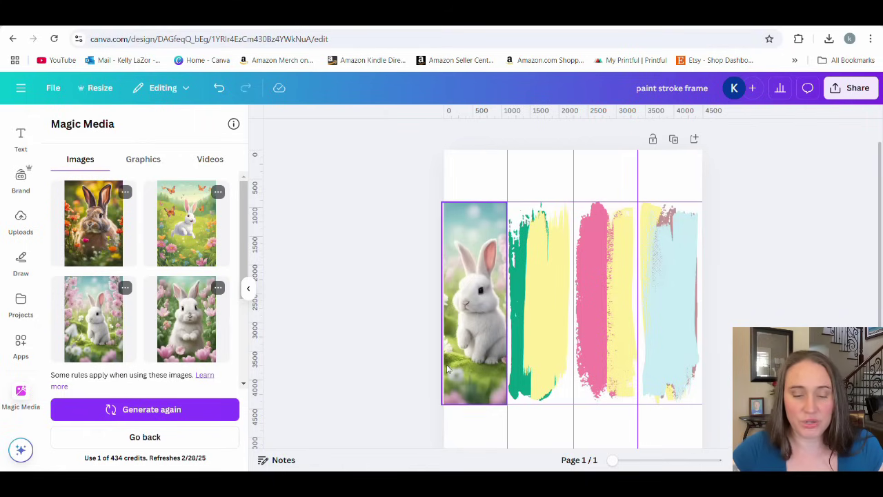
- Flip the bunny image horizontally
click(473, 338)
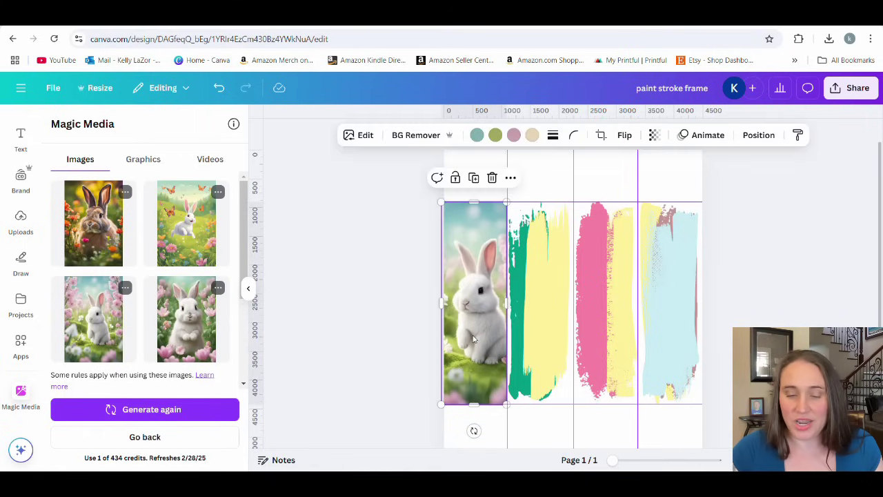
click(625, 137)
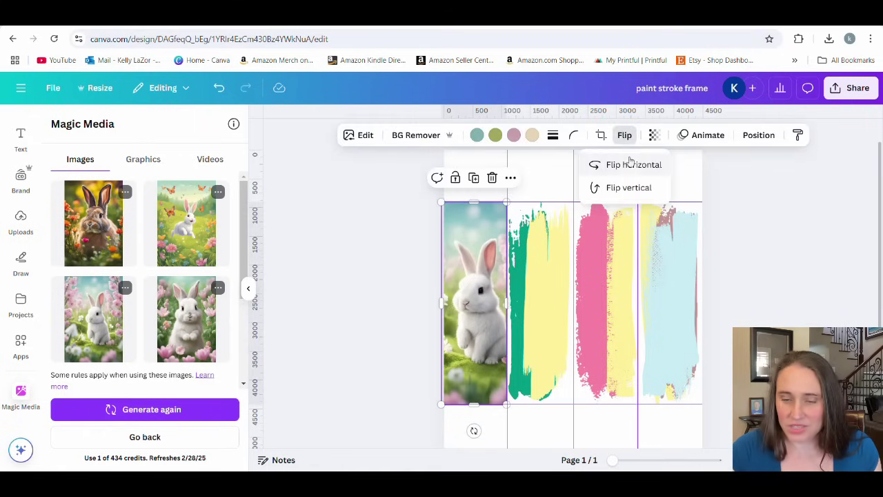
click(629, 164)
click(862, 296)
click(864, 295)
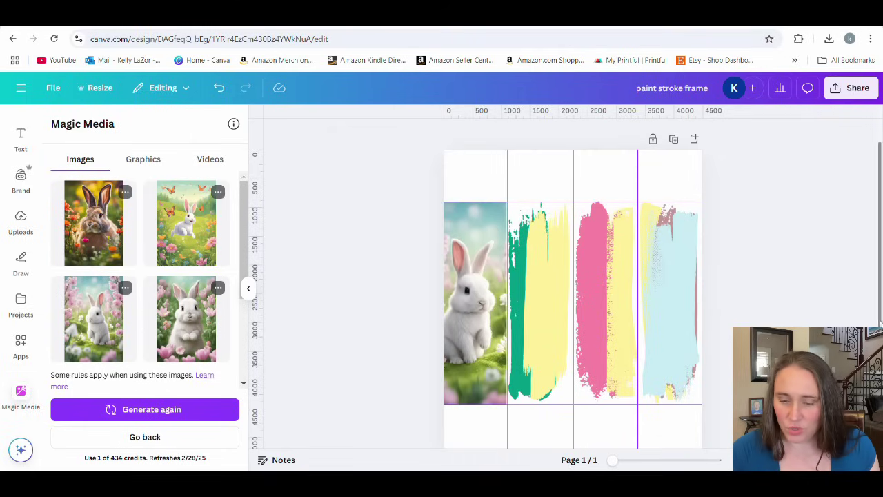
- Try a lower transparency on the bunny image, then restore it to full opacity
click(489, 363)
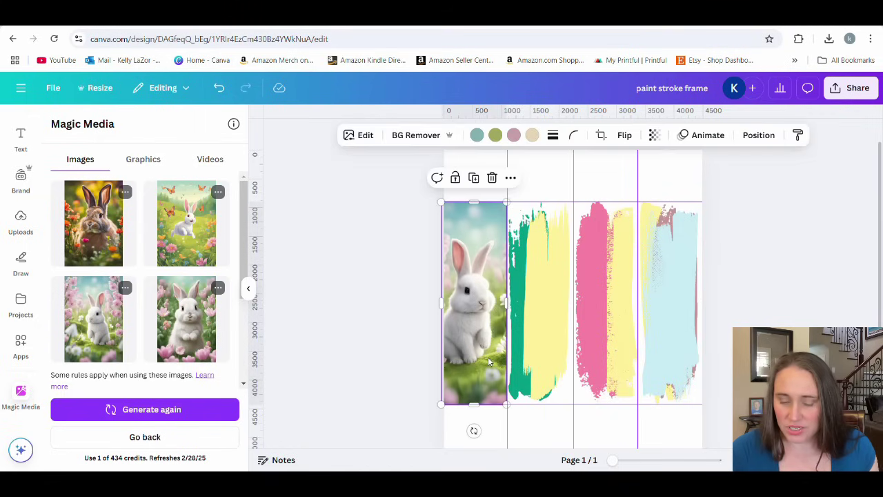
click(654, 135)
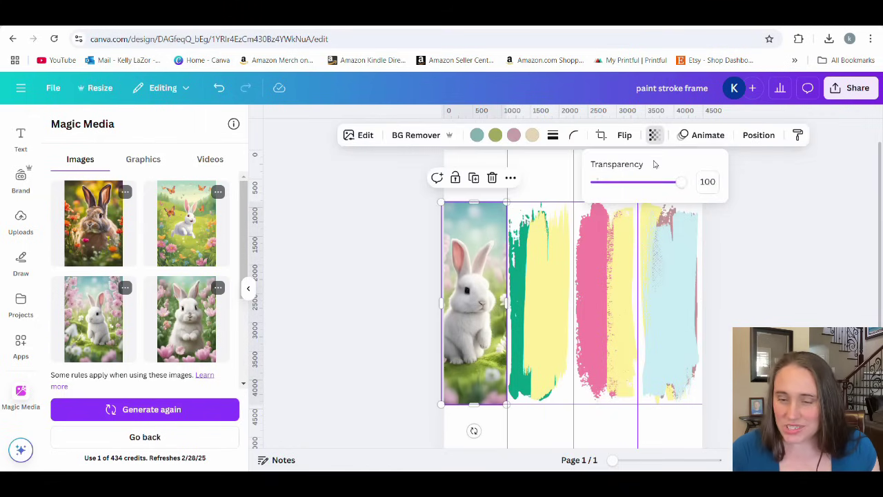
click(651, 184)
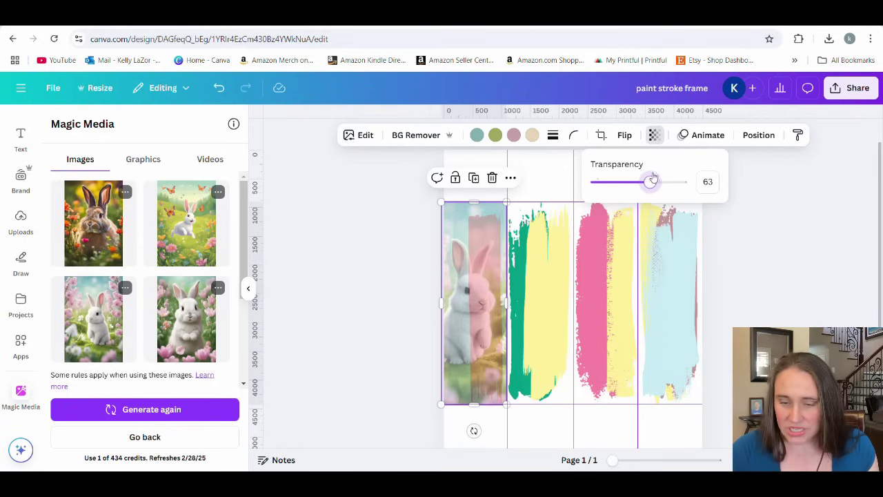
drag(651, 181, 683, 182)
click(814, 216)
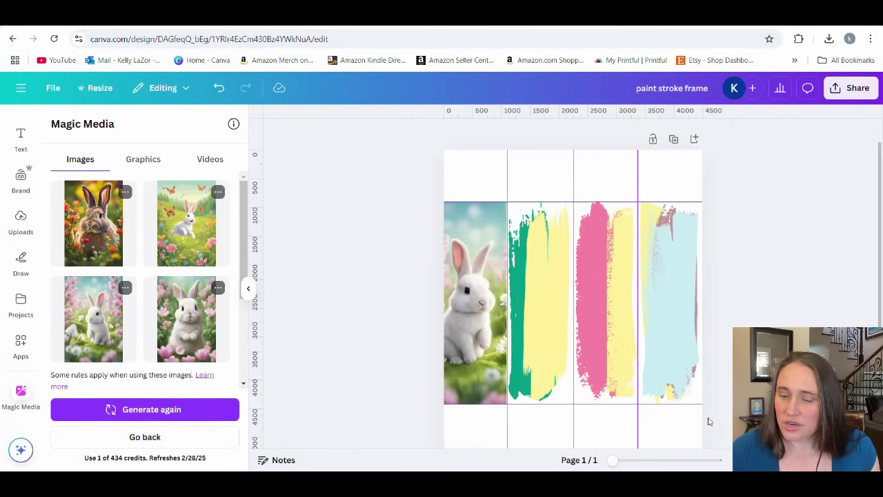
- Generate Portrait-format AI images from the prompt 'cute easter chick'
click(140, 436)
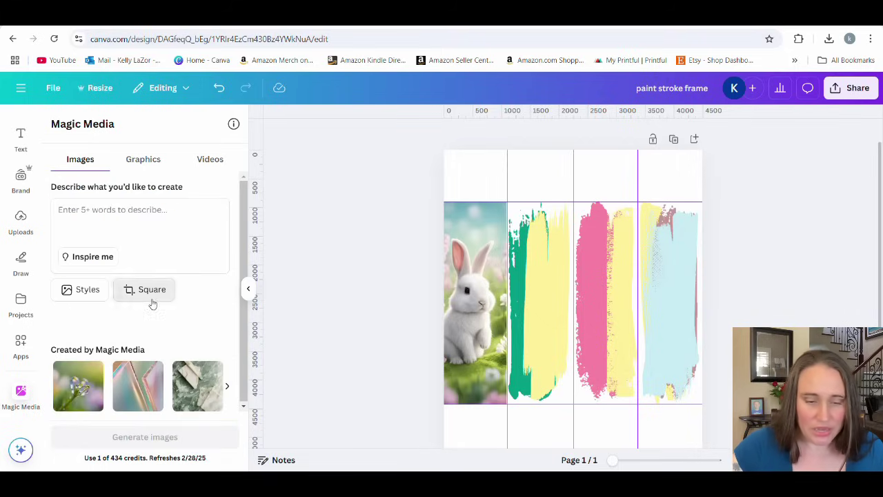
click(151, 292)
click(196, 188)
click(123, 231)
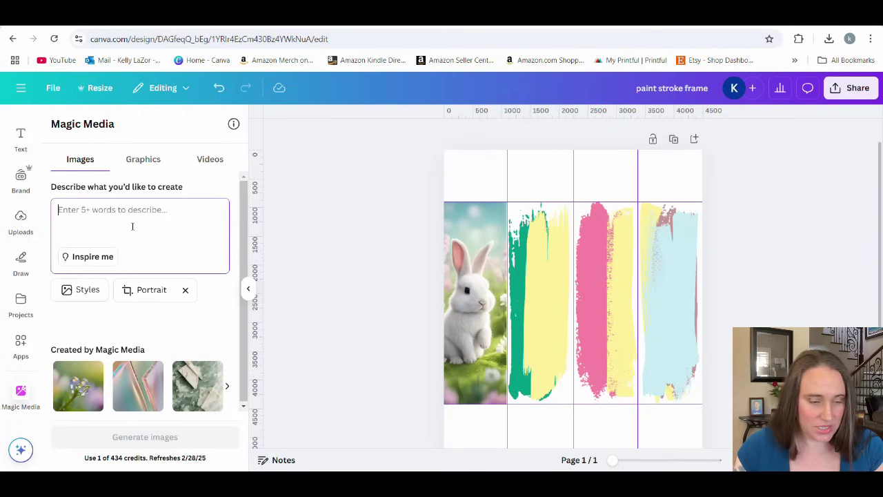
text(cute easter chick)
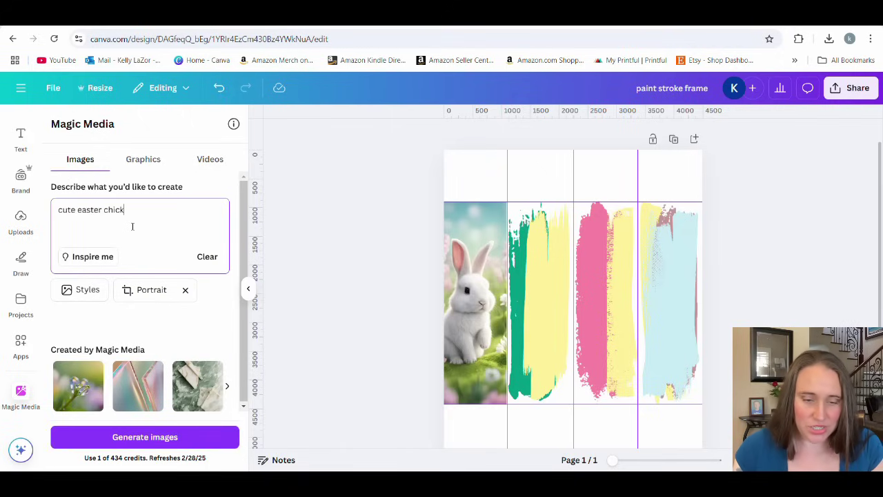
click(156, 441)
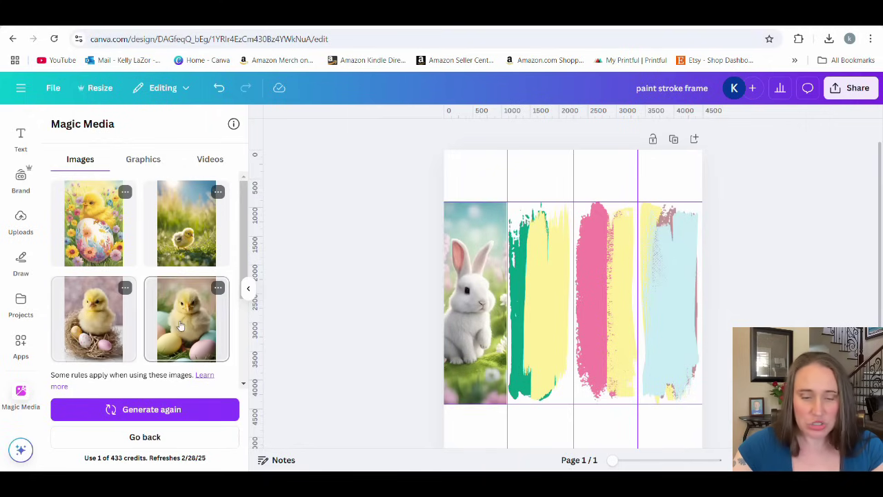
click(202, 343)
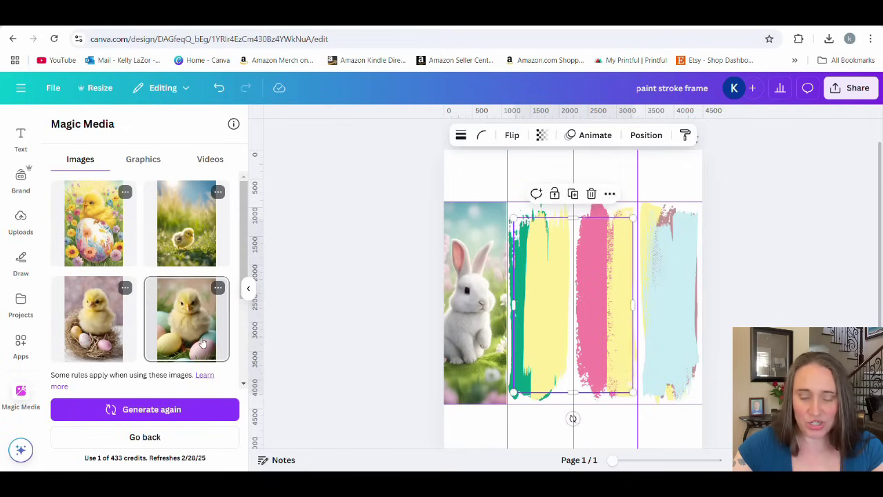
drag(203, 343, 545, 331)
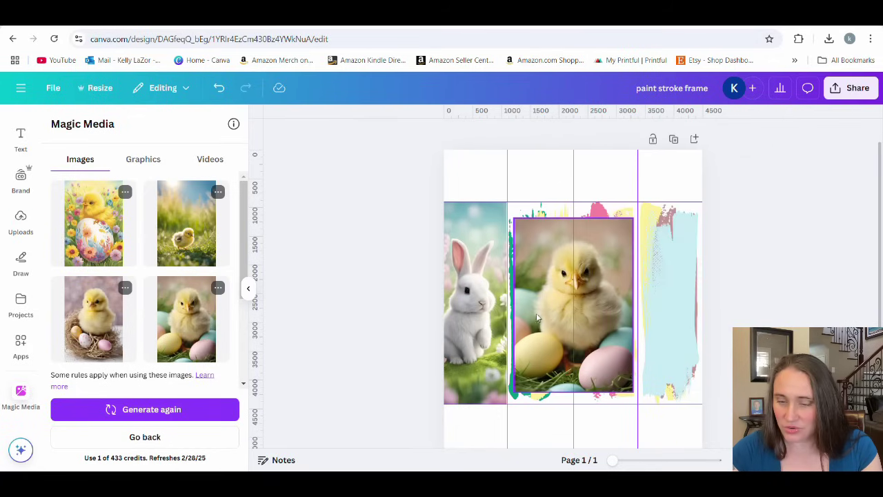
click(537, 318)
drag(537, 318, 501, 297)
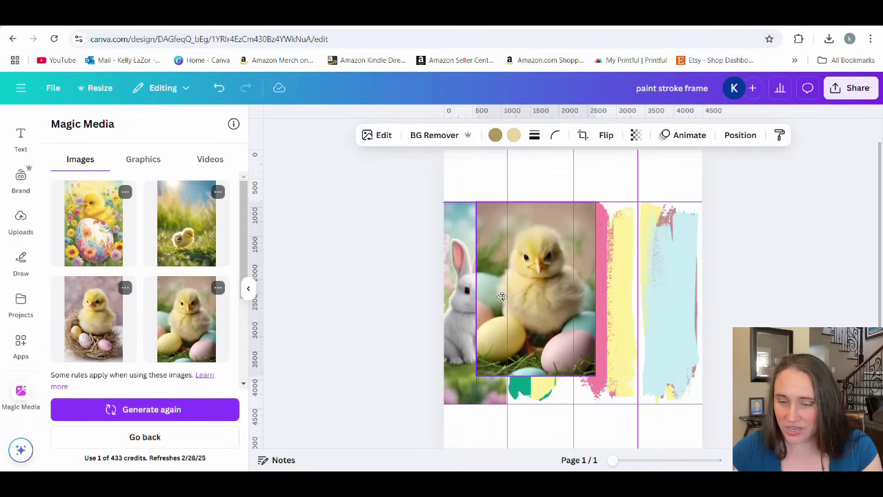
click(587, 371)
click(586, 369)
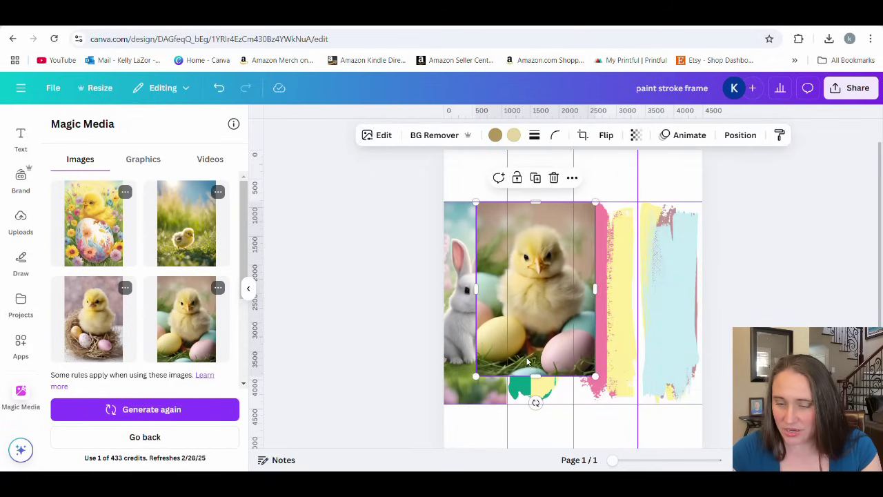
drag(595, 376, 611, 403)
drag(544, 327, 537, 326)
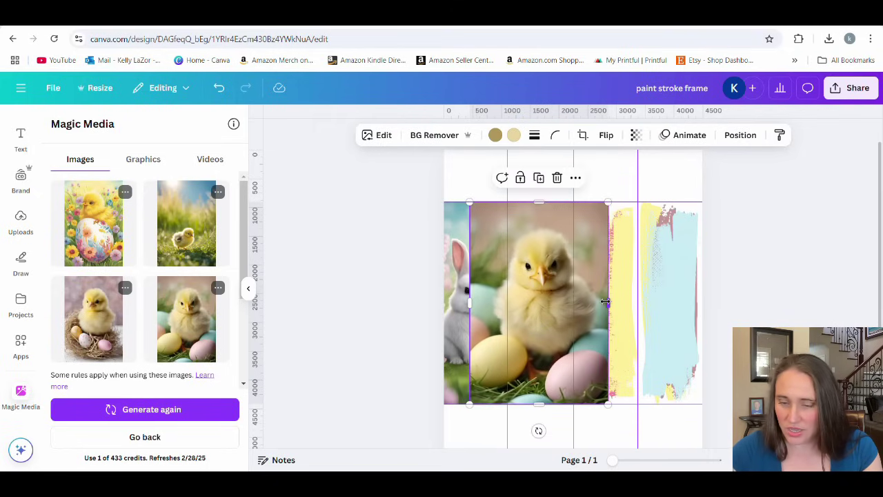
drag(608, 303, 570, 304)
drag(470, 306, 511, 306)
click(397, 363)
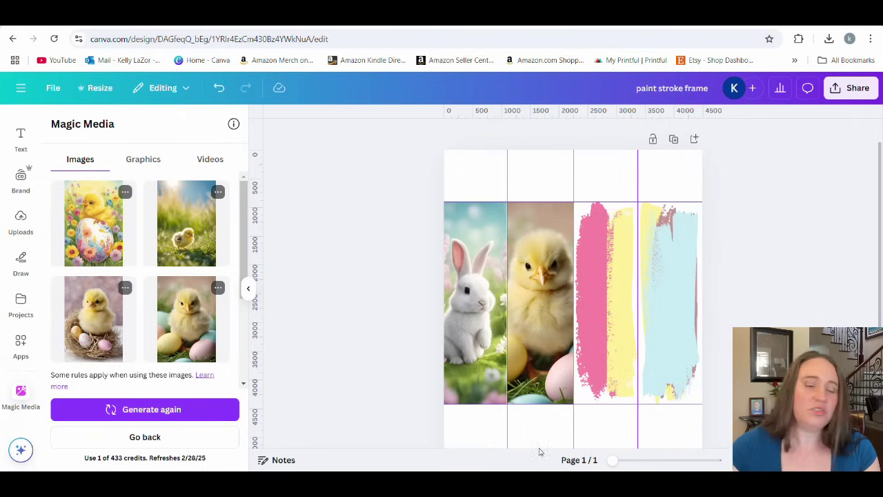
click(535, 315)
key(Delete)
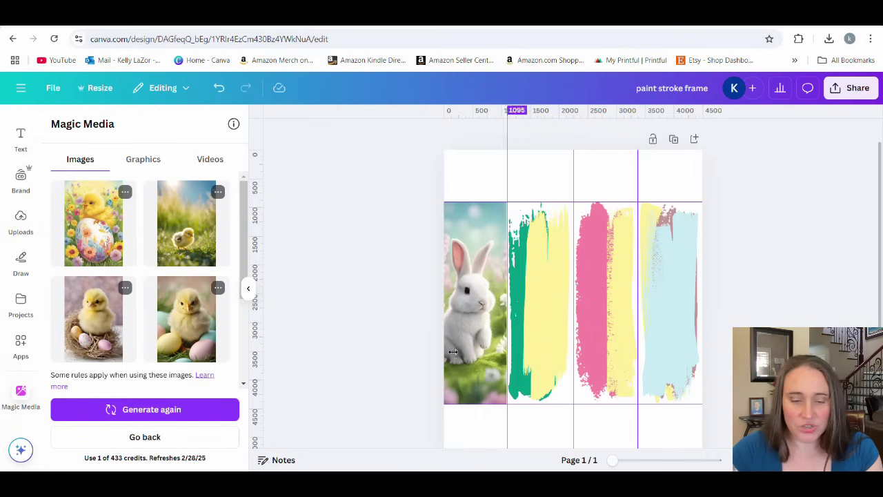
- Add the chick-in-nest image, enlarge it and crop its sides to the second strip
click(93, 318)
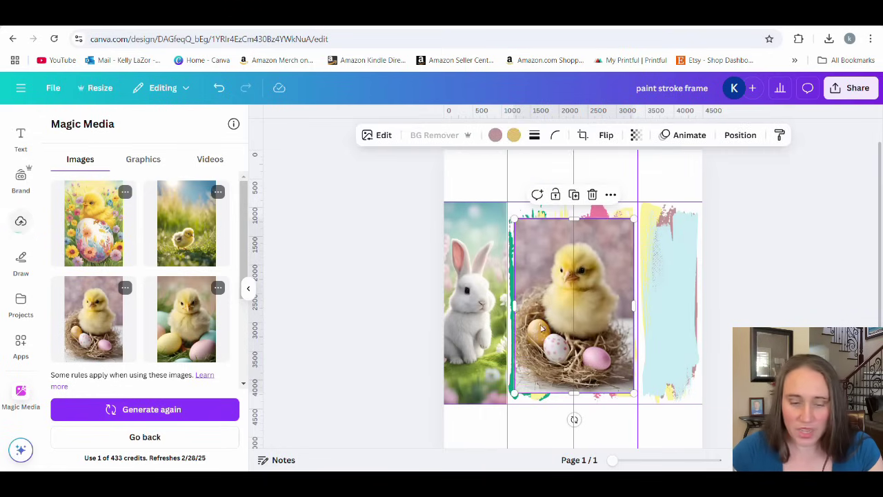
click(292, 331)
drag(550, 330, 509, 313)
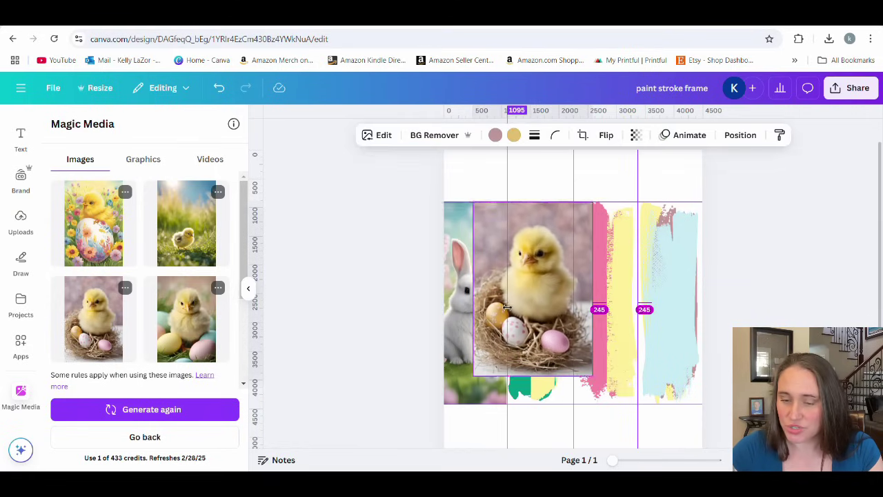
drag(591, 373, 612, 404)
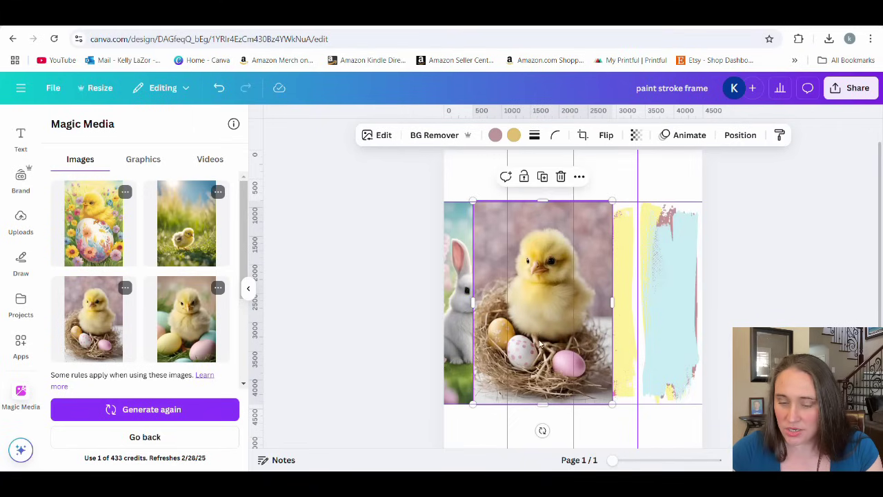
drag(542, 345, 539, 344)
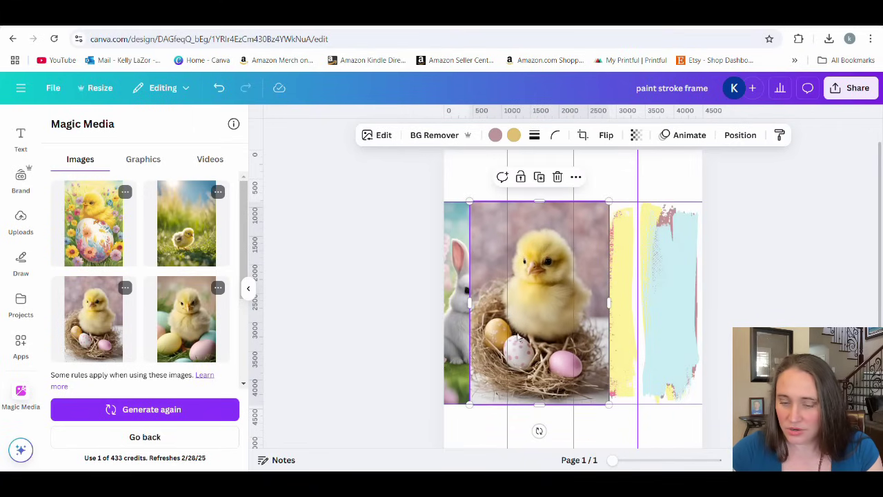
drag(470, 302, 507, 303)
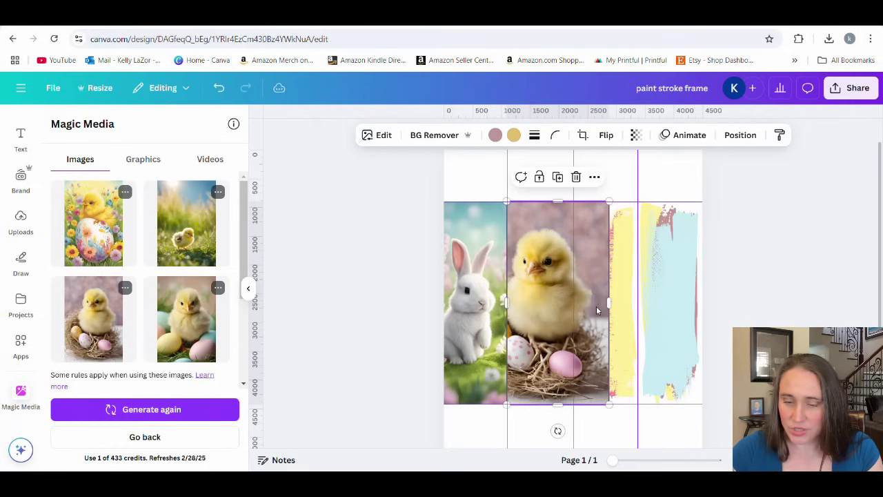
drag(609, 304, 573, 307)
click(823, 296)
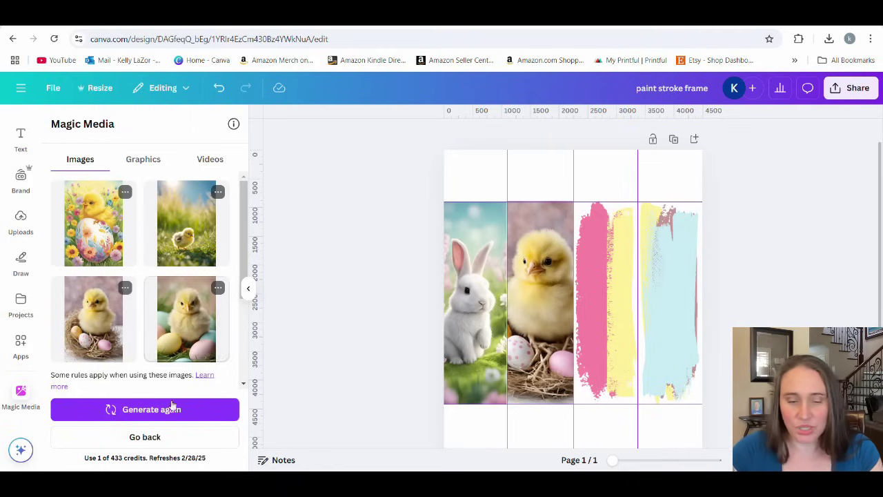
- Return to Magic Media's prompt form with Portrait aspect ratio, ready for a new description
click(146, 439)
click(145, 293)
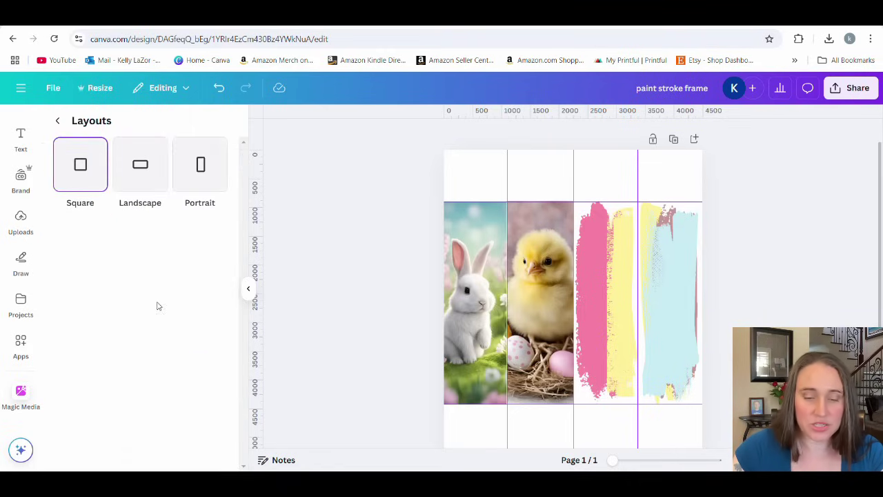
click(206, 184)
click(119, 228)
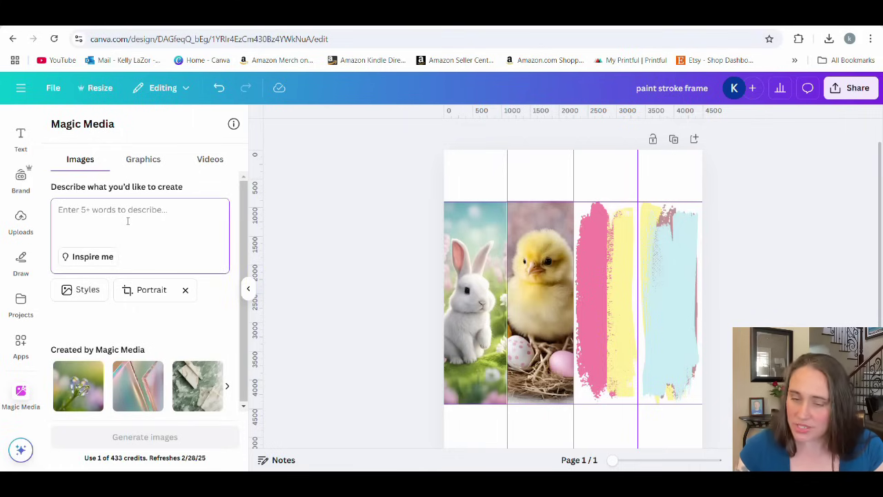
- Generate 'easter tulips' images and fit one into the third strip by resizing and cropping
text(easter tulips)
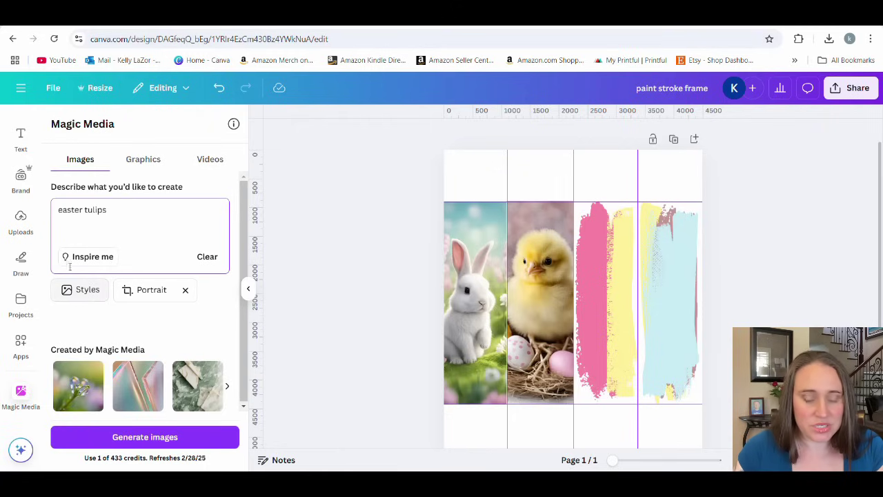
click(102, 442)
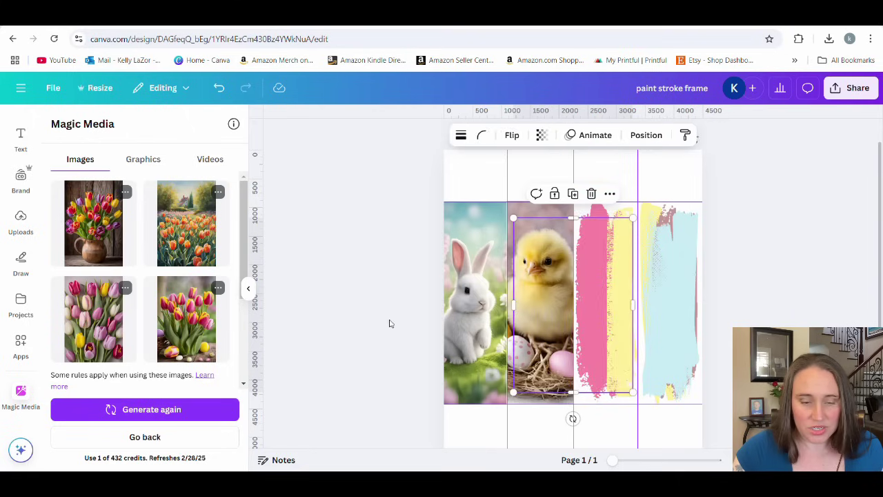
drag(602, 342, 634, 327)
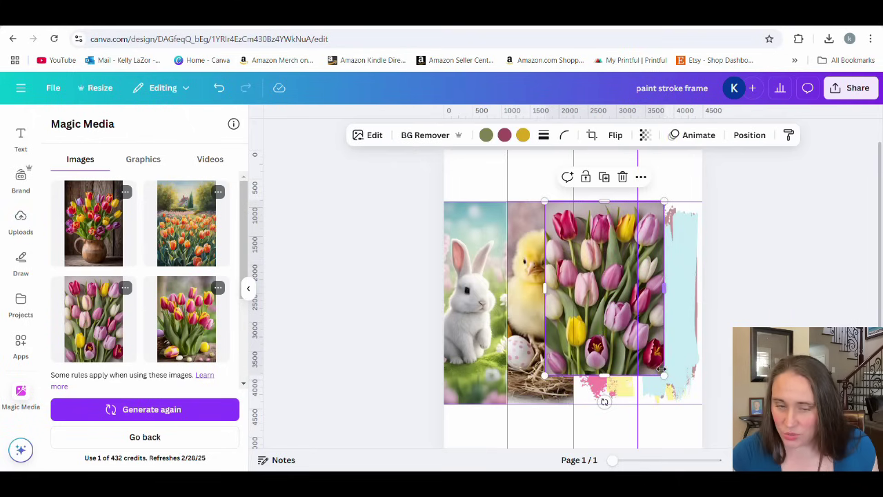
drag(660, 376, 683, 404)
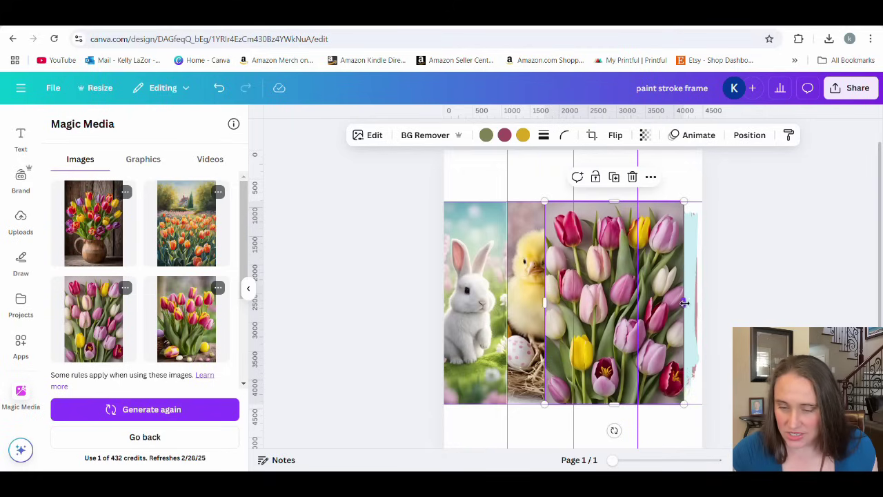
drag(683, 302, 638, 308)
drag(545, 304, 574, 305)
click(836, 309)
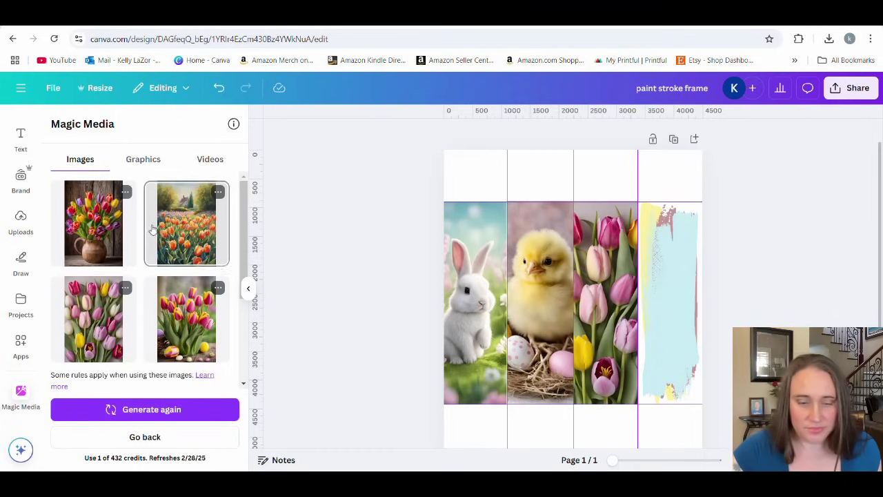
- Replace the prompt 'easter tulips' with 'easter basket' and generate new images
scroll(154, 235, down, 1)
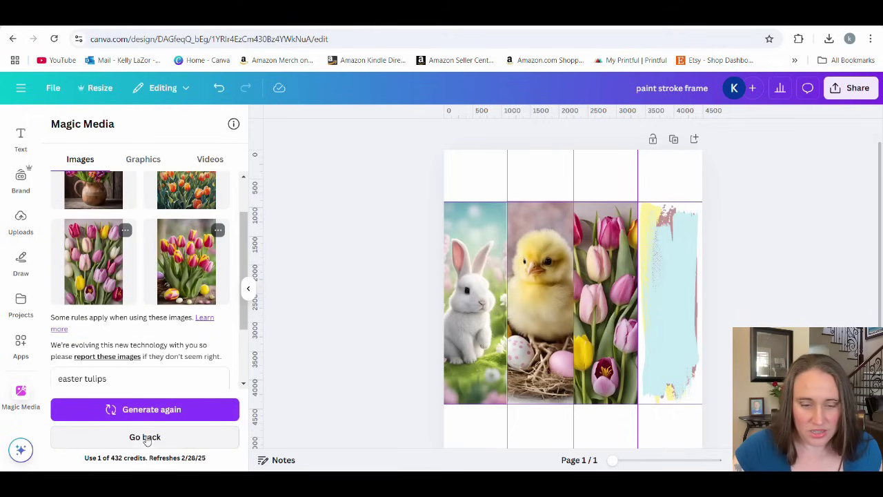
scroll(172, 332, down, 1)
scroll(171, 332, down, 2)
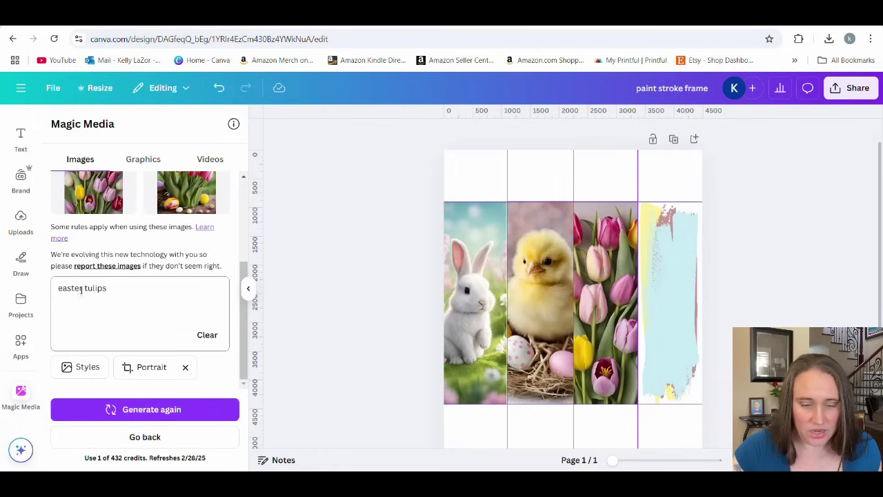
click(138, 286)
drag(138, 286, 3, 276)
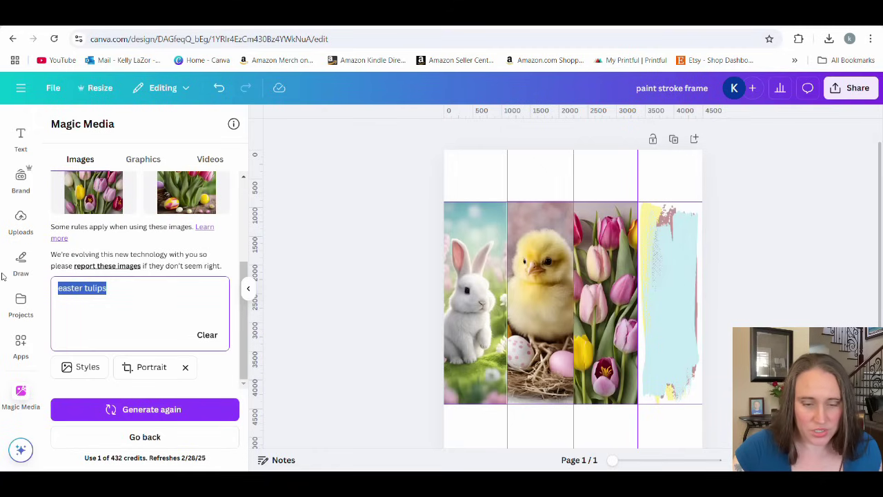
text(e)
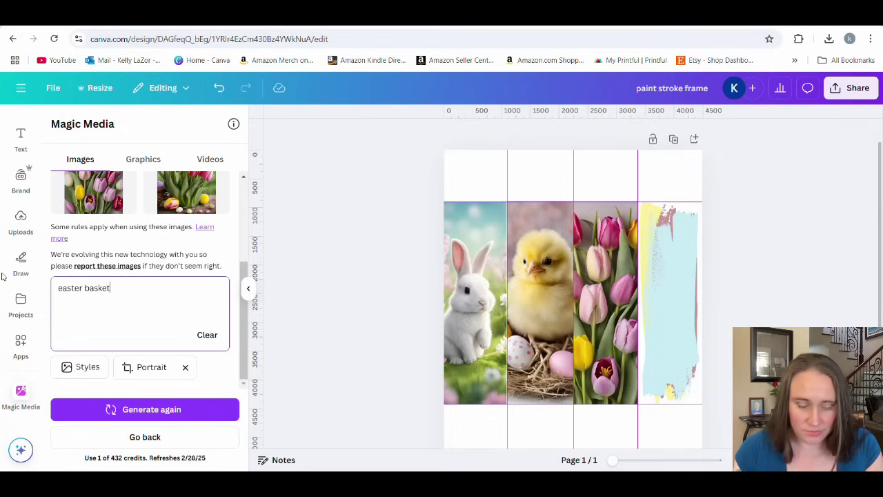
click(181, 410)
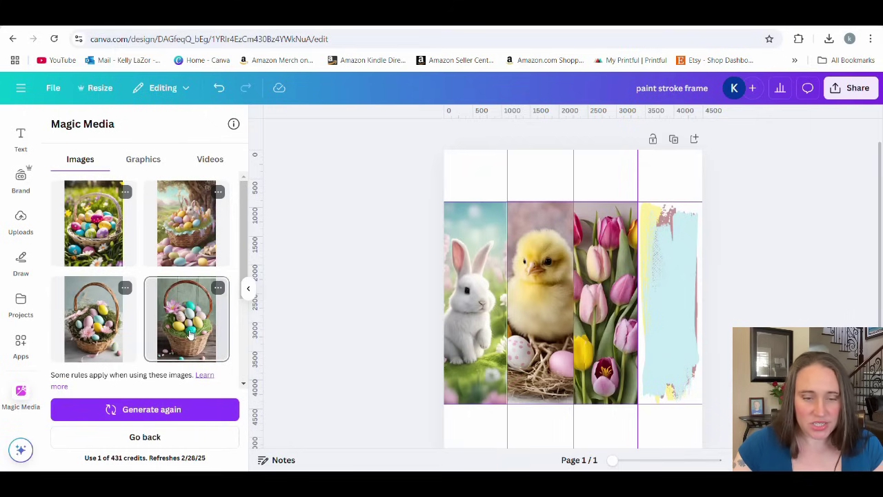
- Place a basket image in the fourth strip, enlarge it and crop both sides to fit
drag(190, 334, 680, 314)
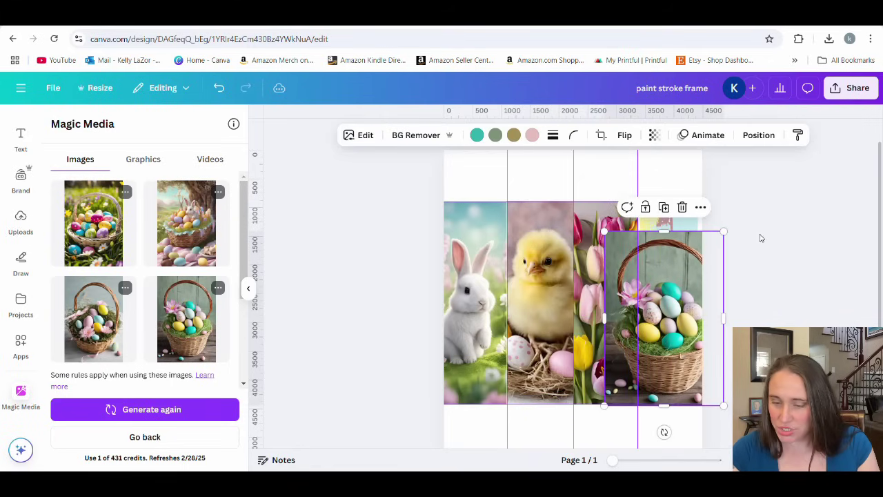
drag(724, 232, 752, 210)
drag(691, 311, 671, 313)
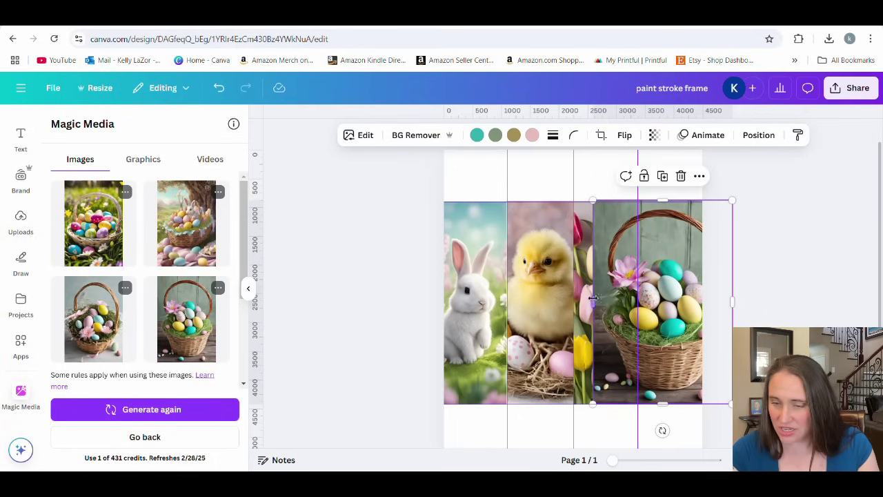
drag(594, 301, 636, 307)
drag(732, 303, 703, 304)
click(796, 325)
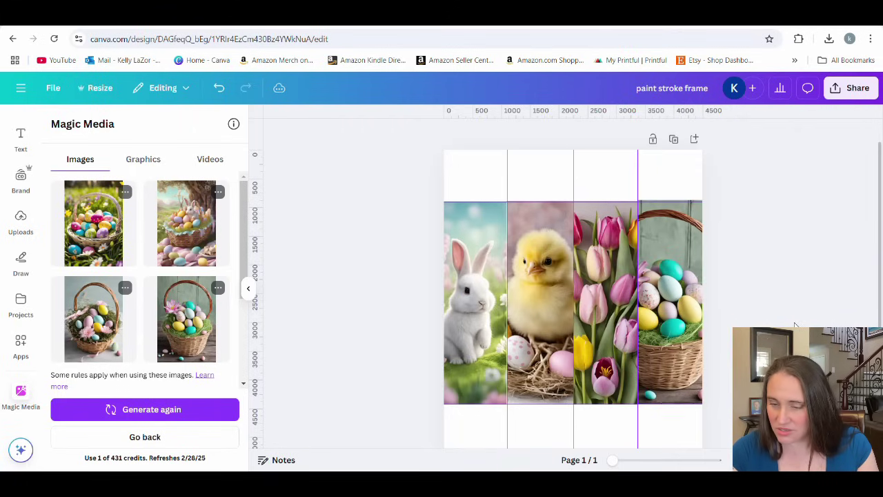
- Swap the old basket for a new basket-on-grass image, sized and trimmed to the fourth strip
click(175, 412)
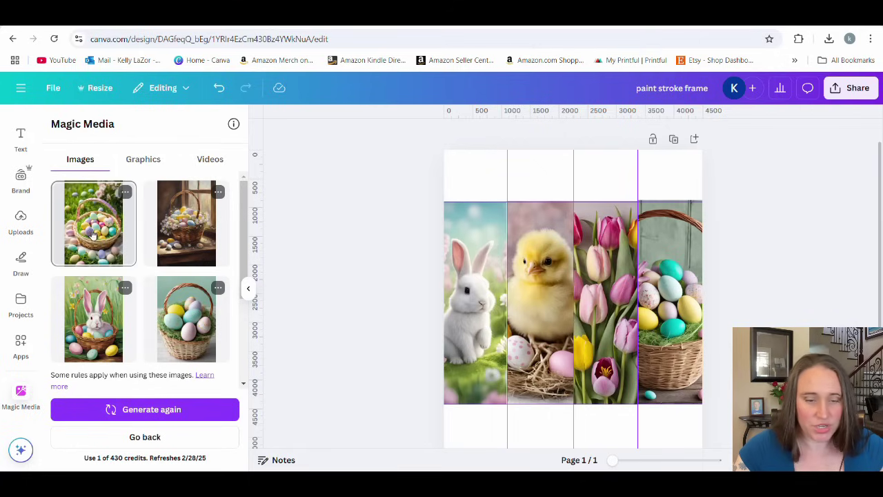
drag(661, 298, 881, 294)
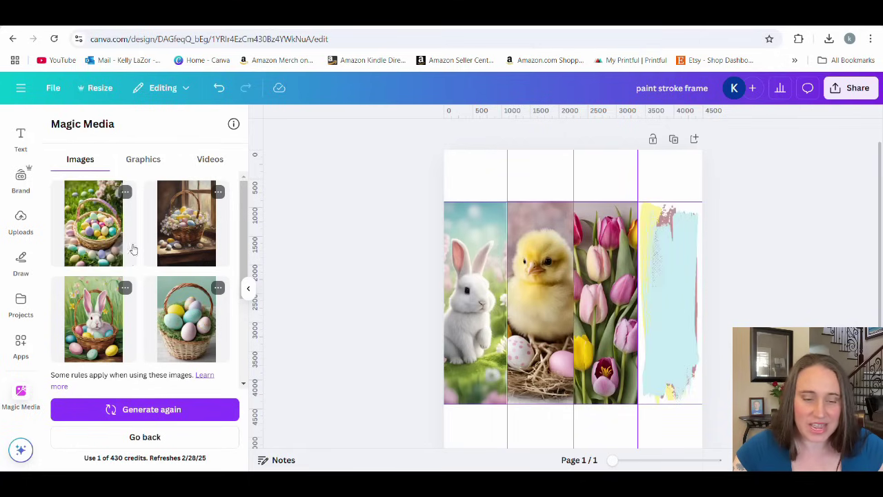
click(111, 228)
drag(604, 343, 692, 349)
drag(726, 235, 745, 200)
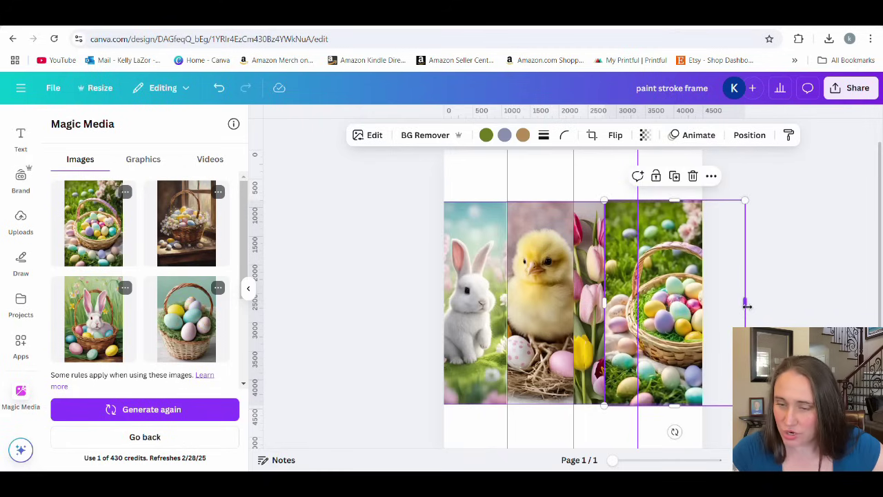
drag(743, 301, 703, 320)
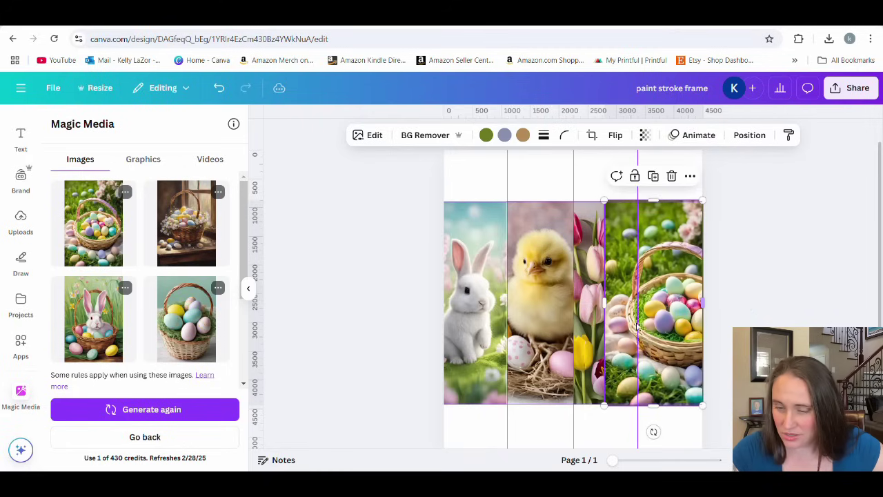
click(875, 269)
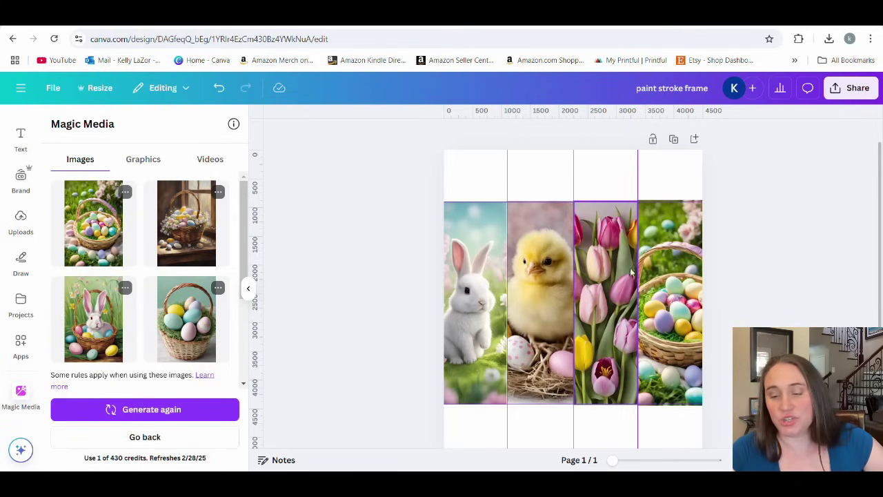
click(248, 289)
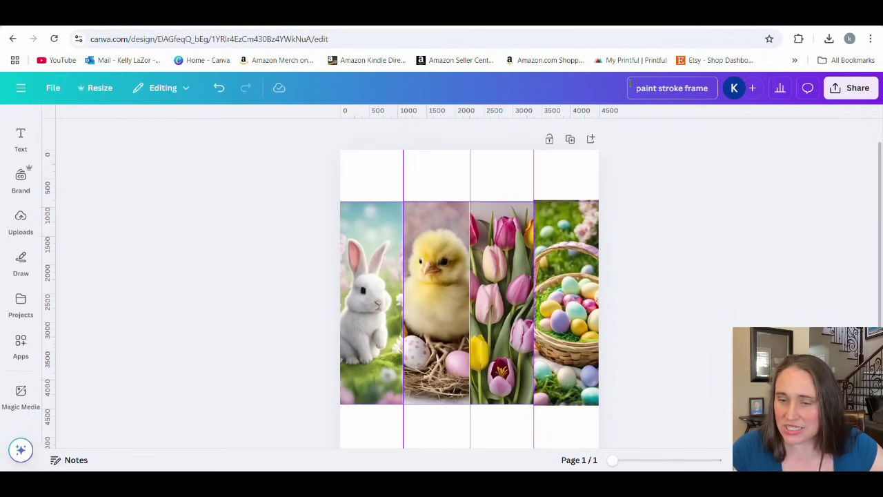
- Rename the Canva design 'easter mask', download it as a PNG, and go to Photopea
drag(637, 84, 712, 86)
text(easter)
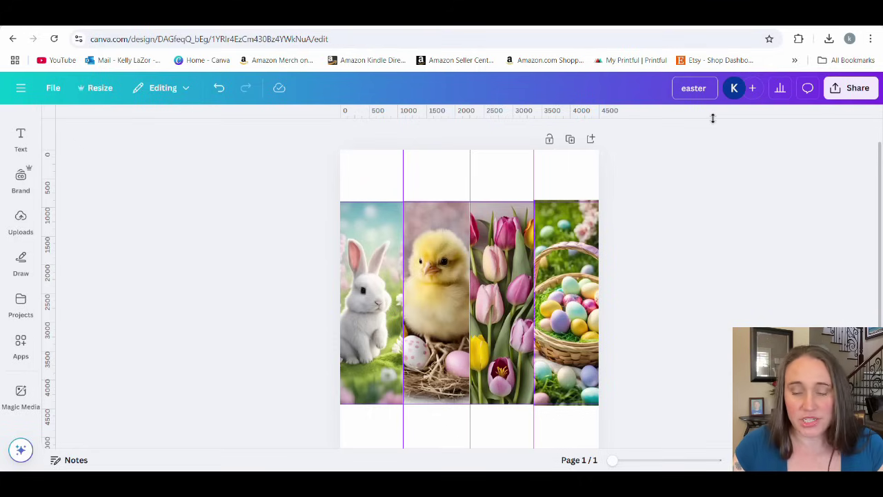
text( mask)
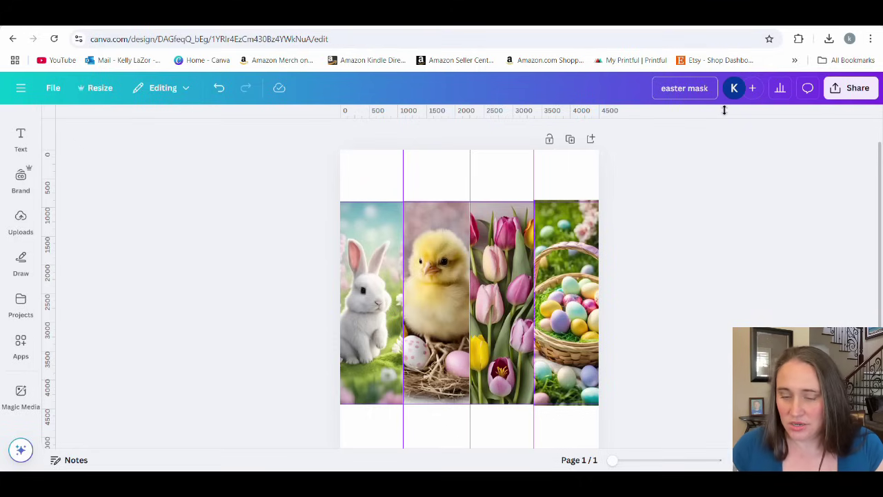
click(847, 90)
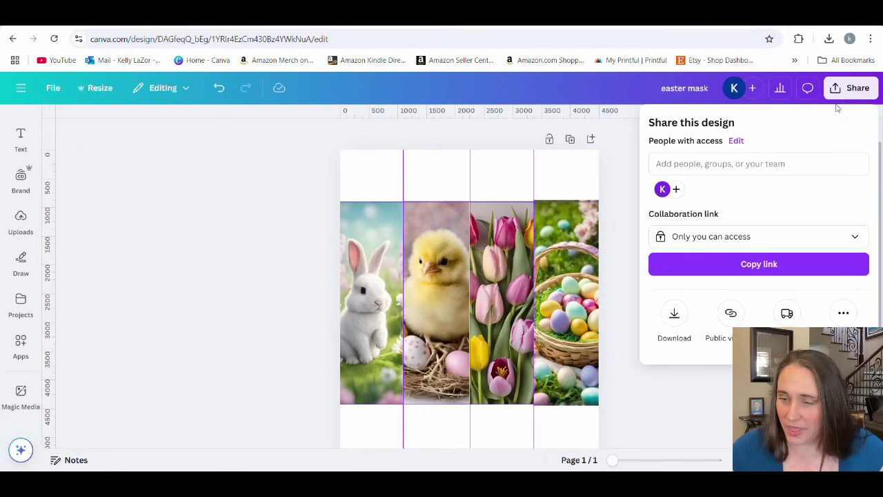
click(668, 312)
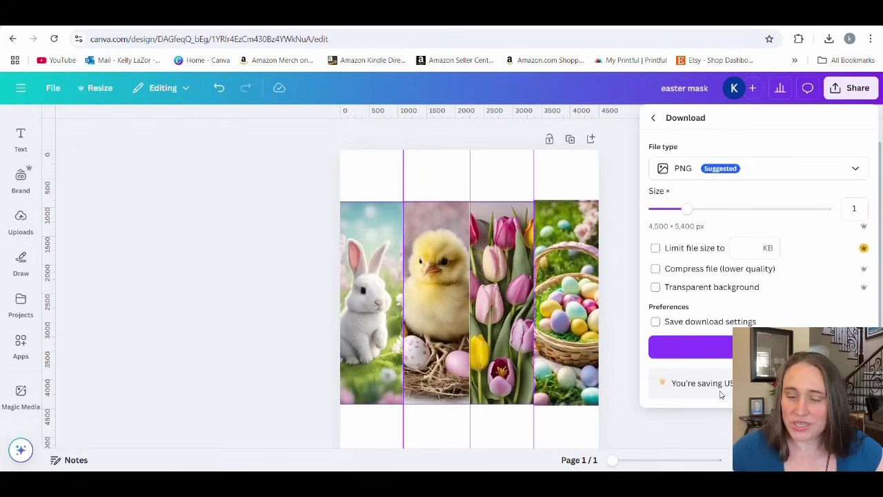
click(726, 347)
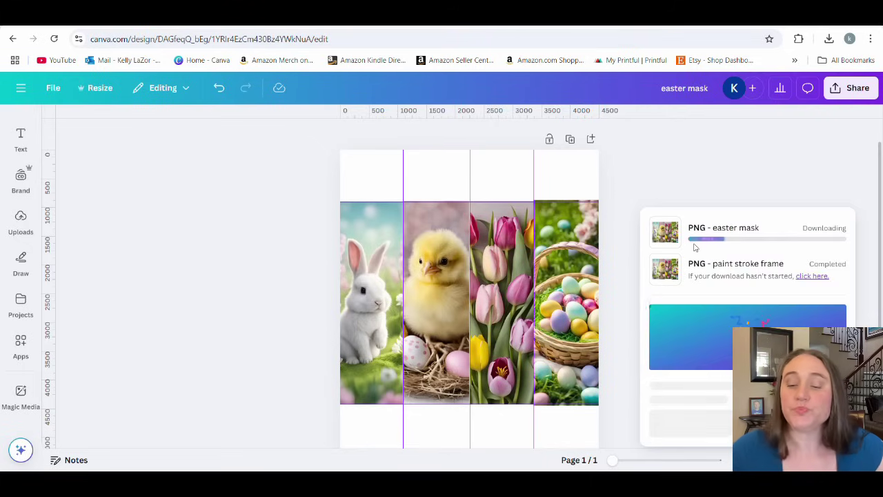
key(ctrl+Tab)
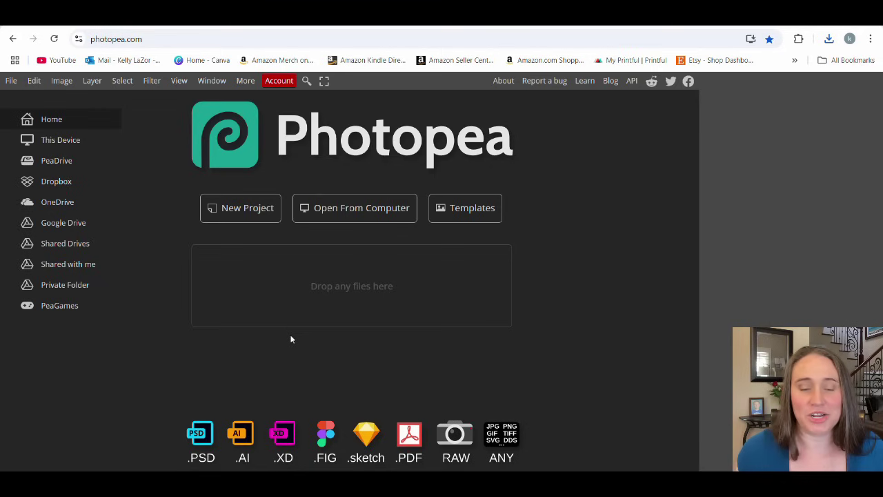
- Open paint stroke frame.png from the Downloads folder as a new Photopea document
click(360, 215)
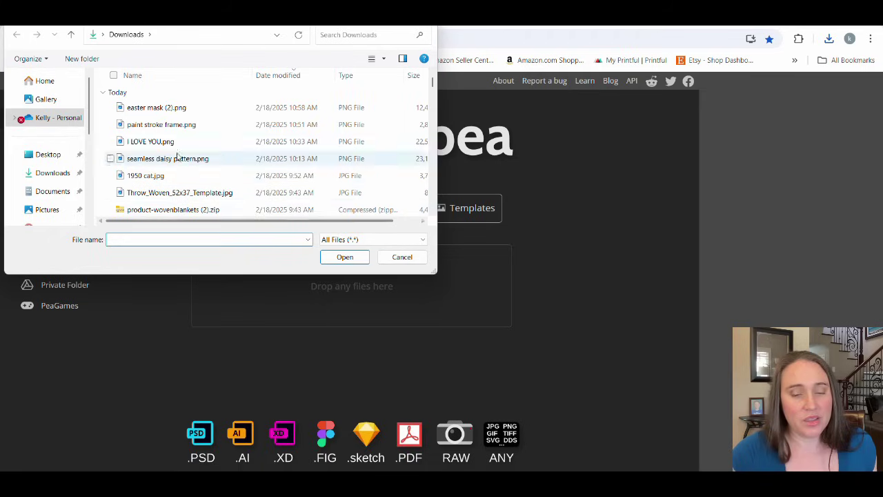
click(179, 125)
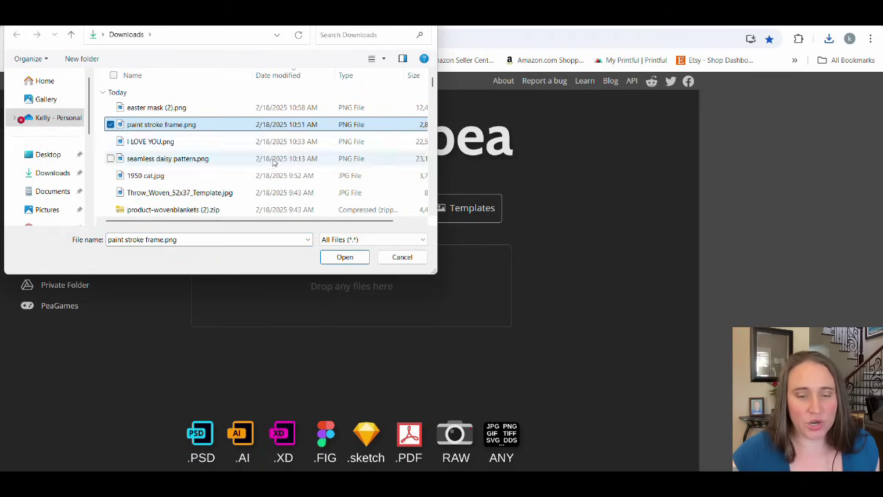
click(344, 259)
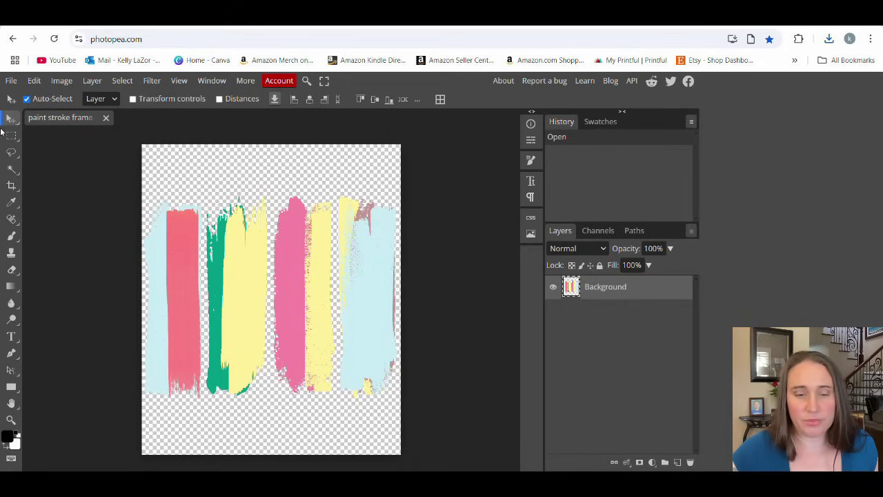
- Place easter mask (2).png over the paint strokes and clip it to them with a clipping mask
click(11, 82)
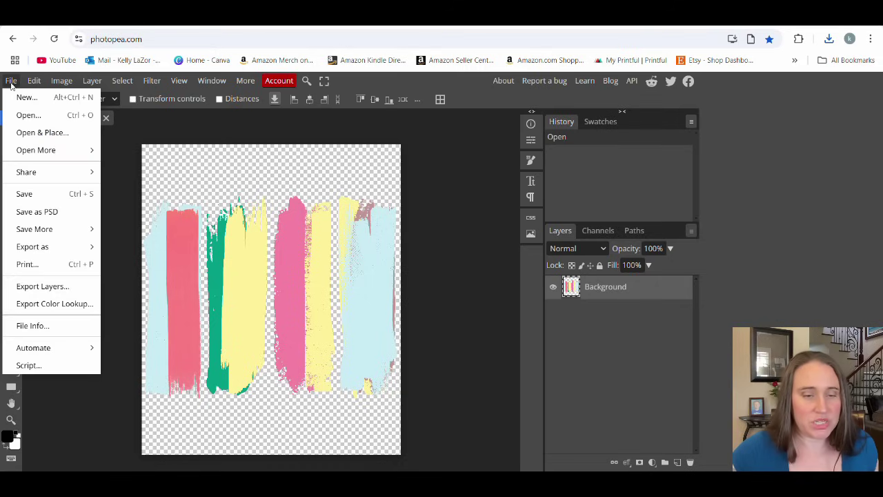
click(20, 137)
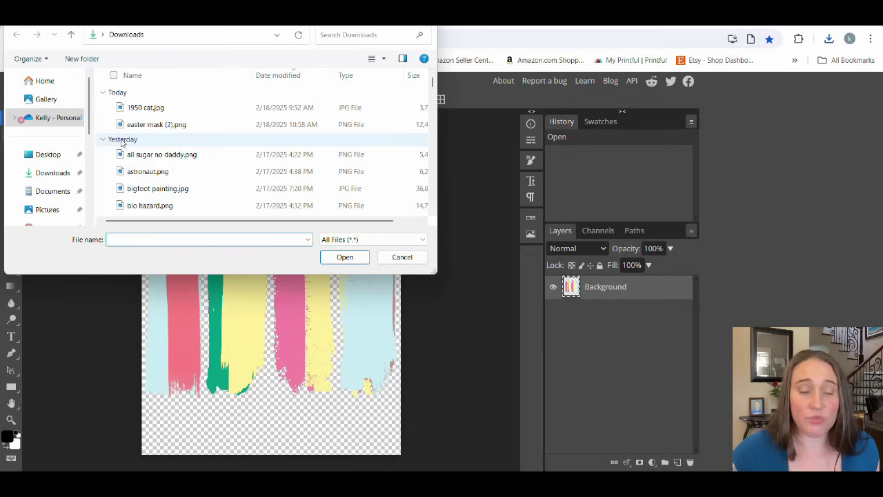
click(146, 109)
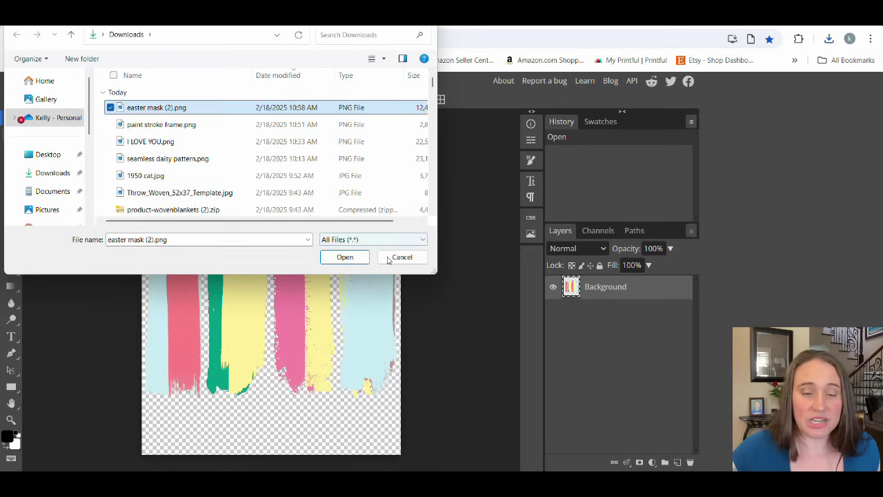
click(345, 257)
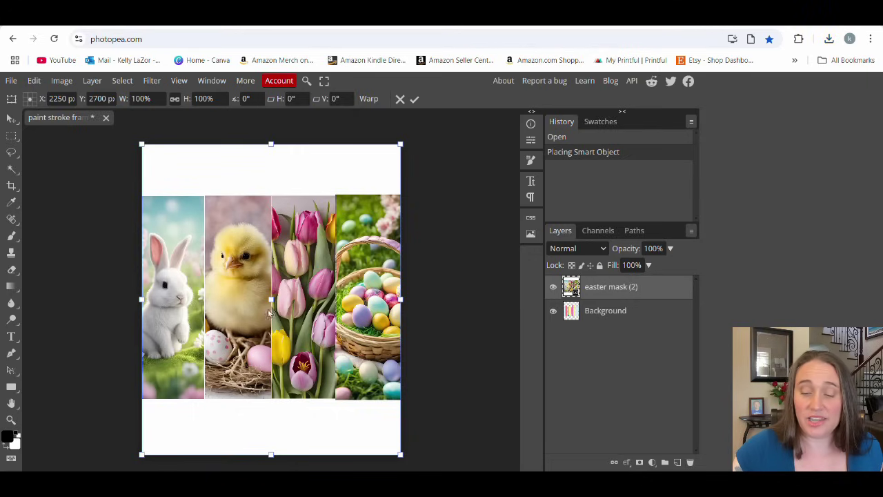
click(93, 81)
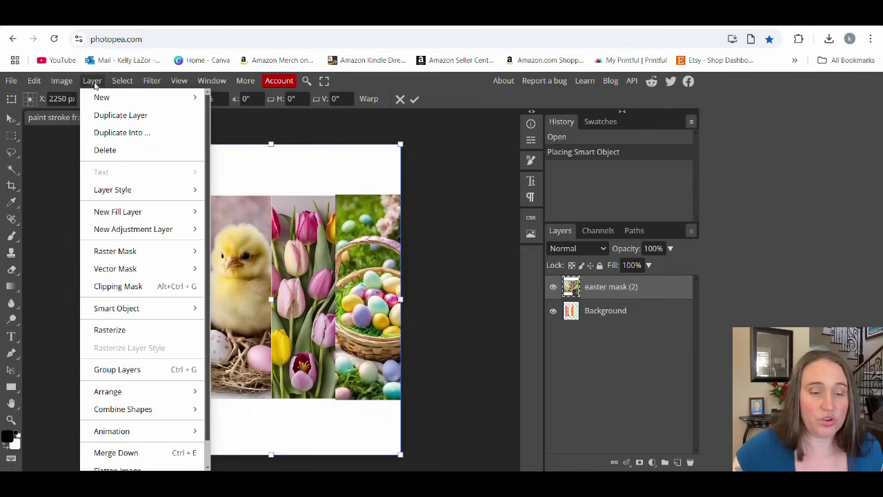
click(133, 292)
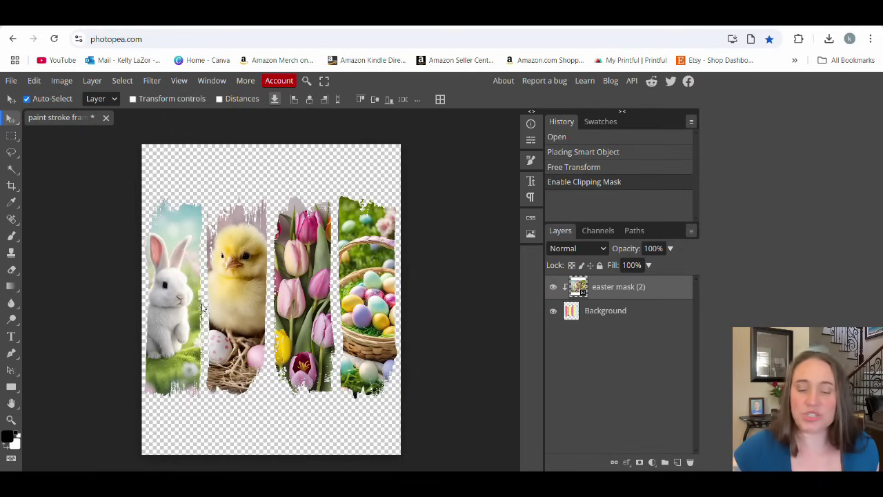
- Export the clipped artwork as 'easter paint strokes' PNG, then return to the Canva design
click(11, 81)
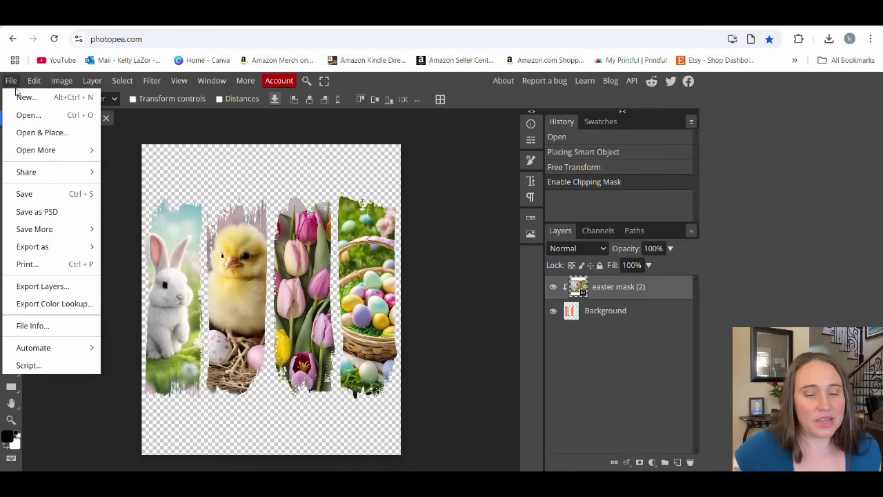
mouse_move(20, 252)
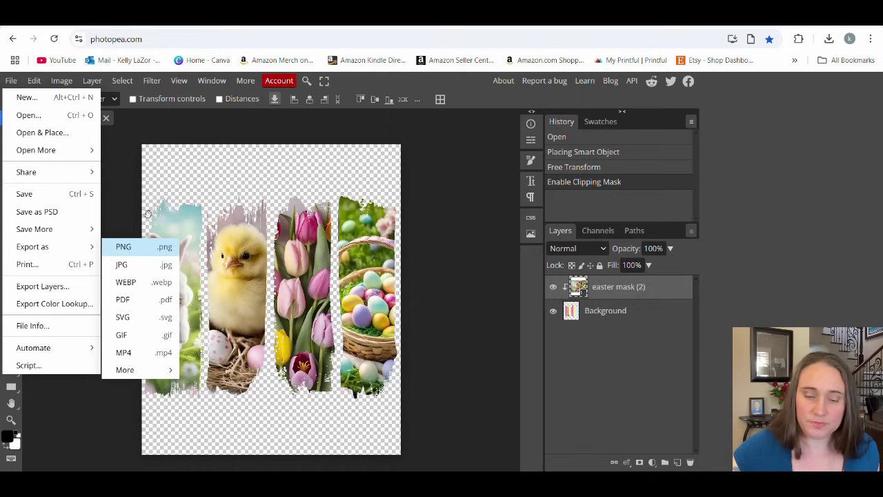
click(125, 246)
drag(390, 146, 476, 151)
text(e)
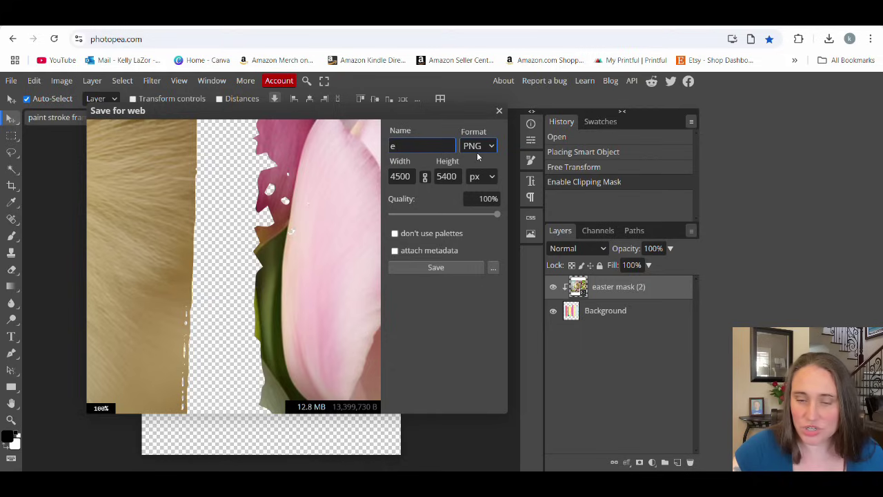
text(aster )
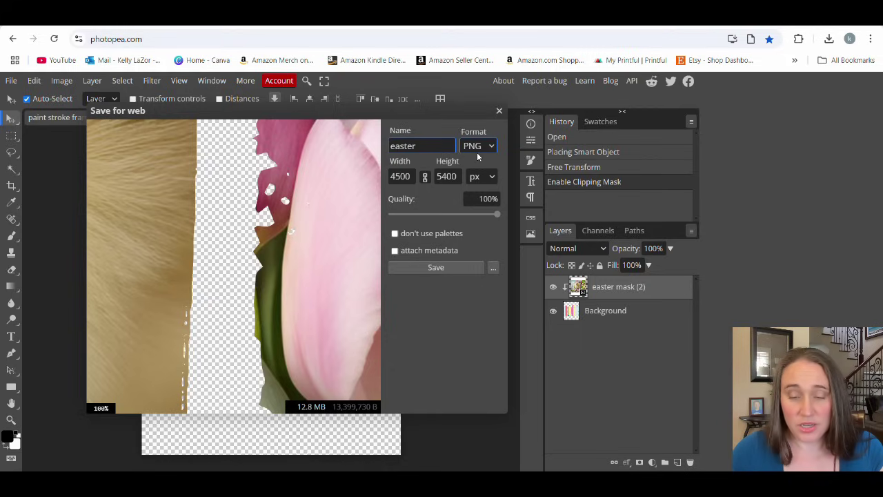
text(paint strokes)
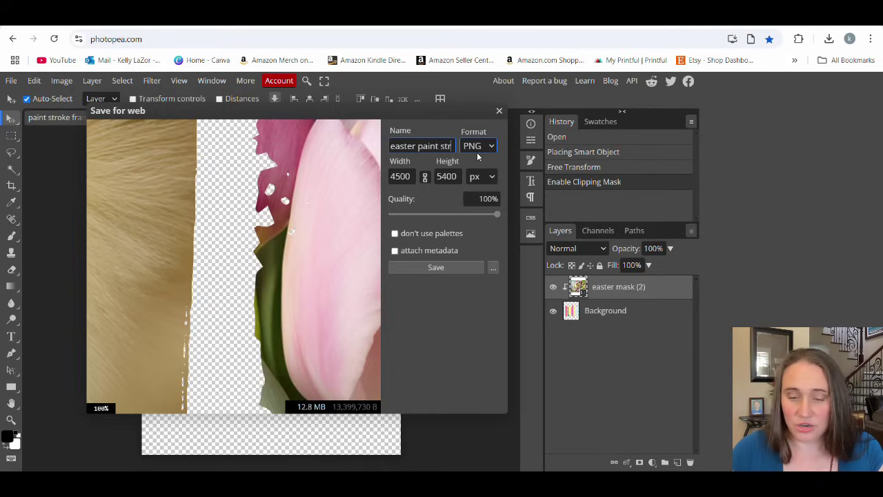
click(476, 269)
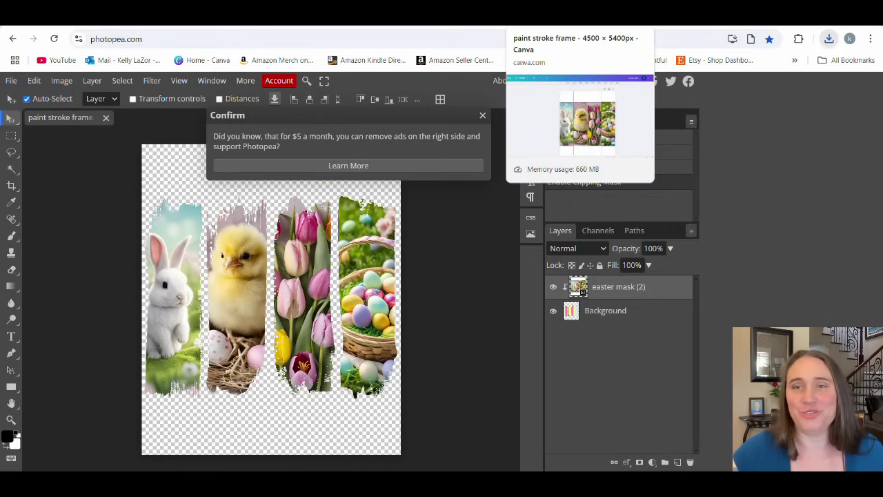
click(595, 20)
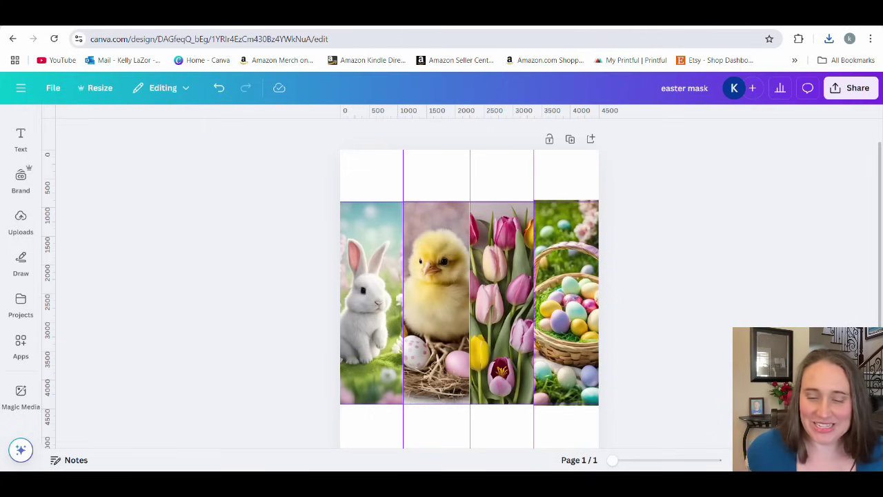
- Add a blank second page and upload easter paint strokes.png into Canva's Uploads
scroll(698, 280, down, 3)
click(491, 426)
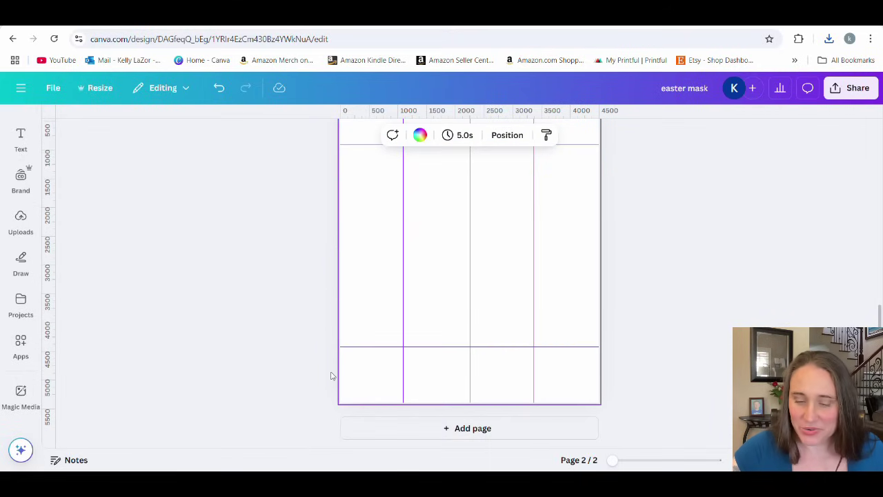
click(17, 227)
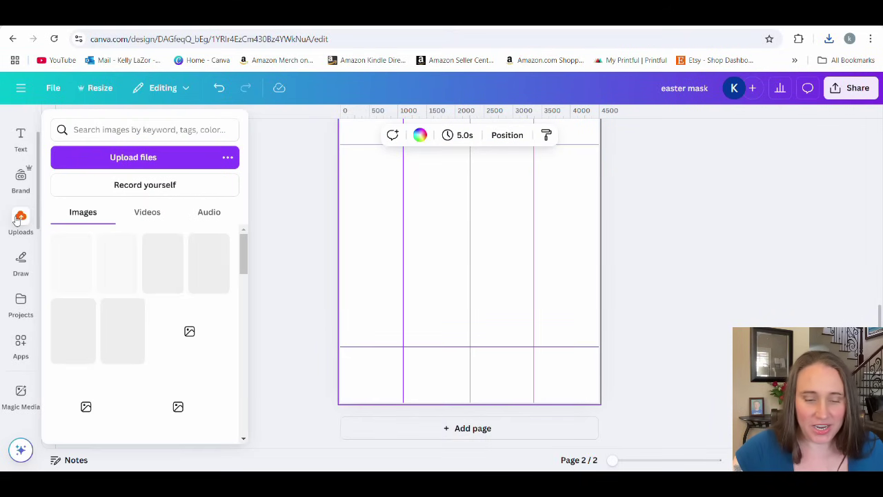
click(79, 151)
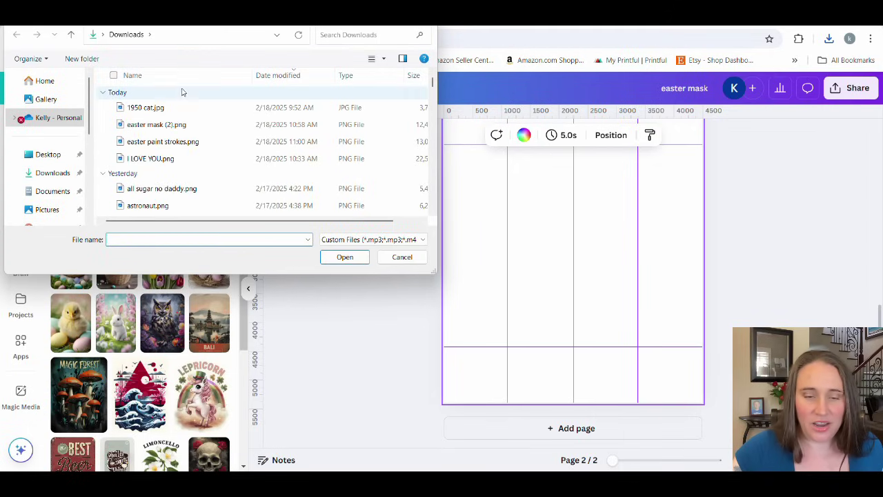
click(159, 108)
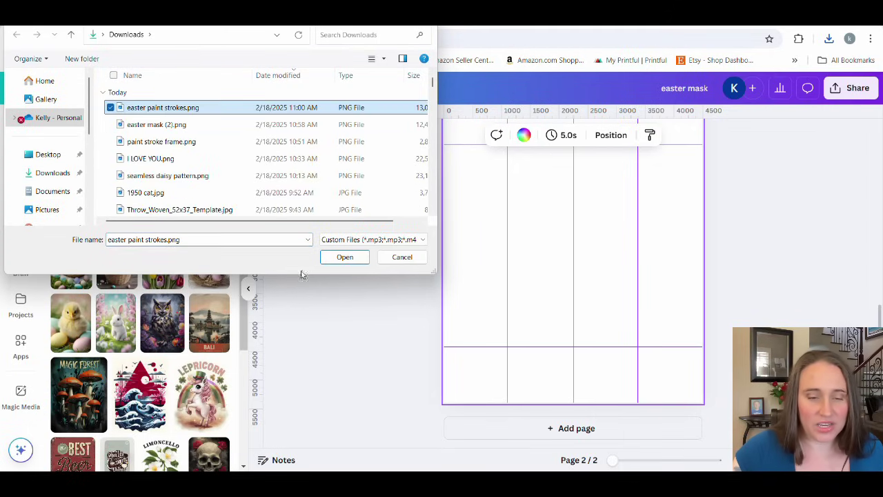
click(324, 258)
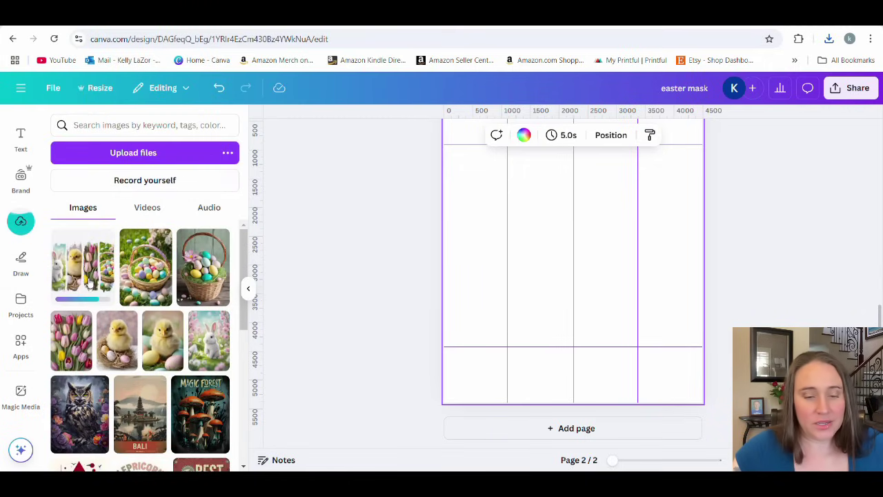
- Add the easter paint strokes image to page 2 and trim empty space from its top and bottom
click(86, 271)
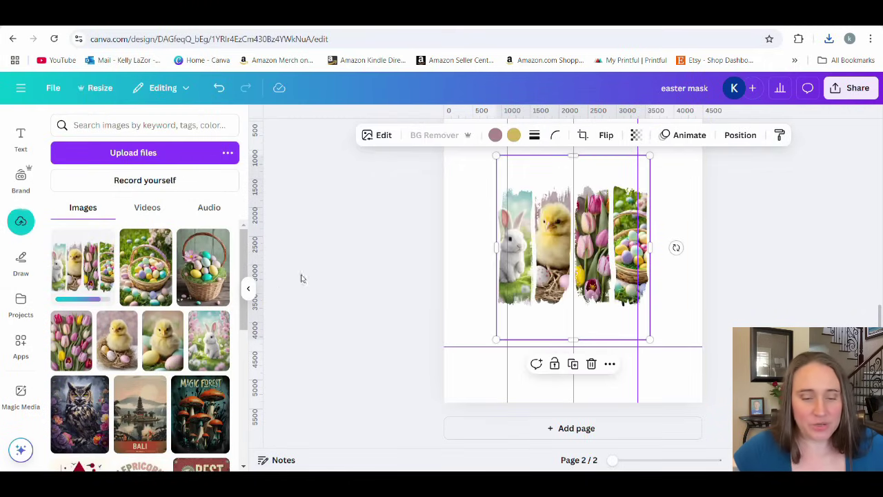
click(249, 288)
click(633, 297)
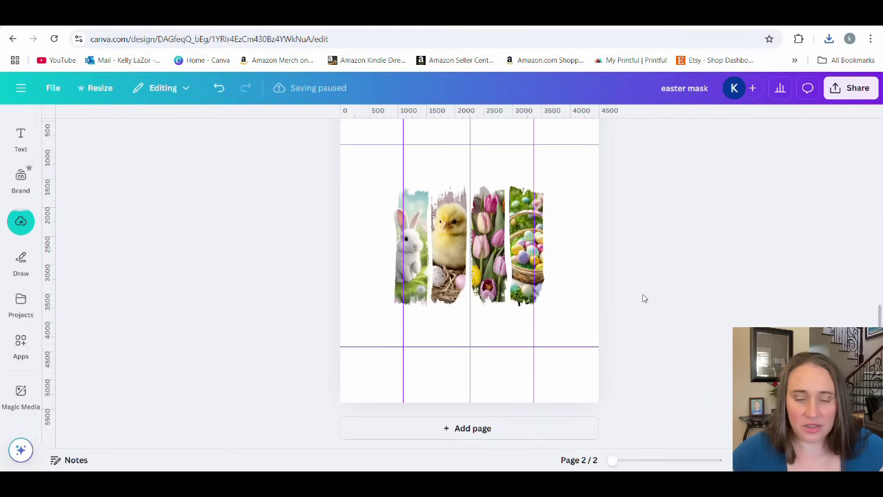
click(476, 339)
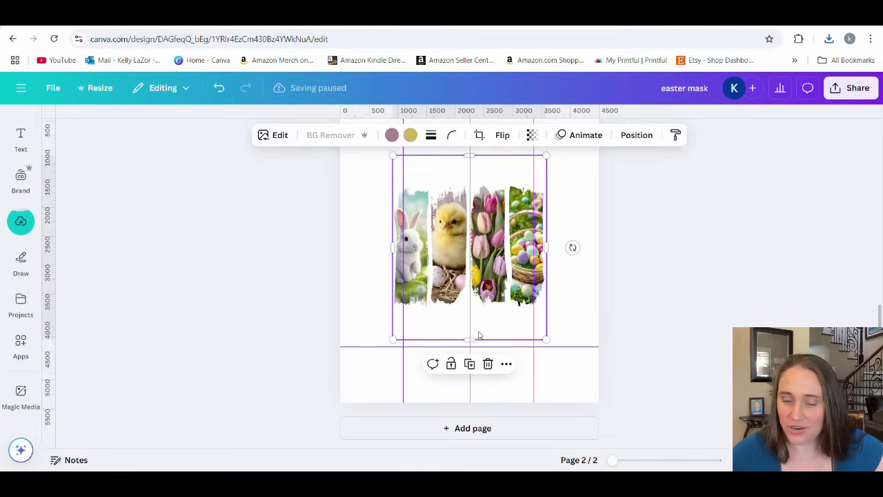
drag(476, 339, 478, 315)
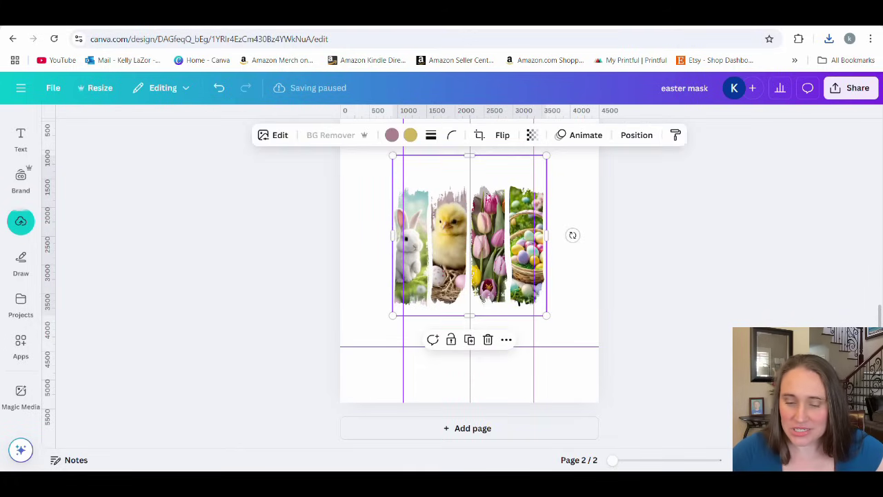
drag(485, 156, 485, 169)
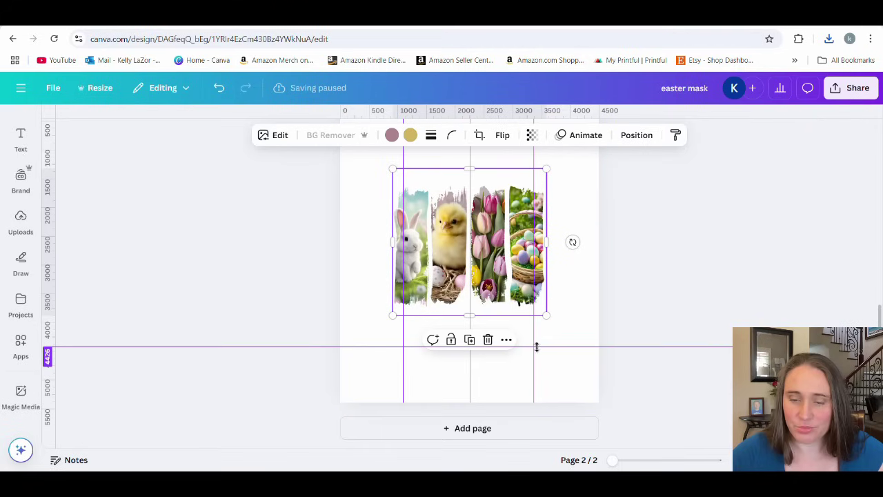
- Remove the two vertical and two horizontal guides from page 2
drag(534, 338, 855, 305)
drag(585, 346, 533, 408)
drag(473, 395, 172, 393)
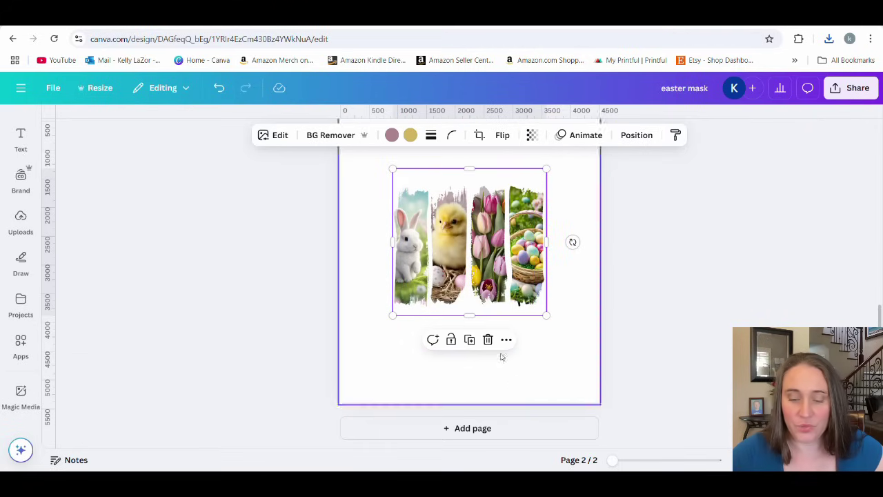
scroll(499, 352, up, 3)
drag(509, 257, 513, 169)
- Move the strips image up and left and enlarge it to nearly full page width
drag(476, 383, 451, 340)
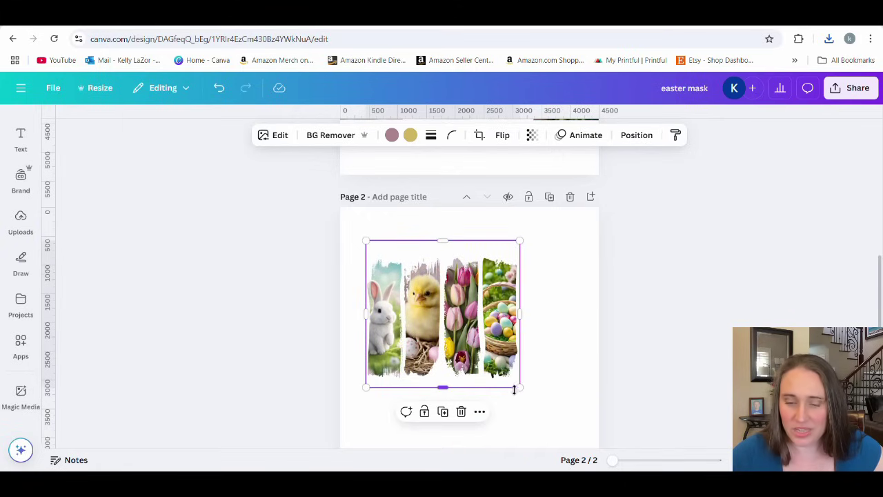
drag(520, 388, 590, 445)
click(609, 344)
scroll(751, 304, down, 1)
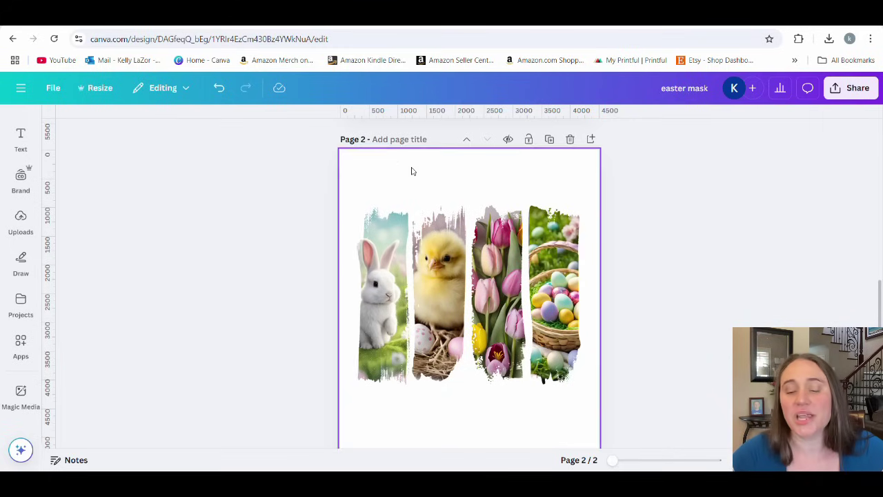
- Shorten the group of image strips slightly from its top edge
click(454, 185)
drag(469, 180, 469, 191)
click(745, 280)
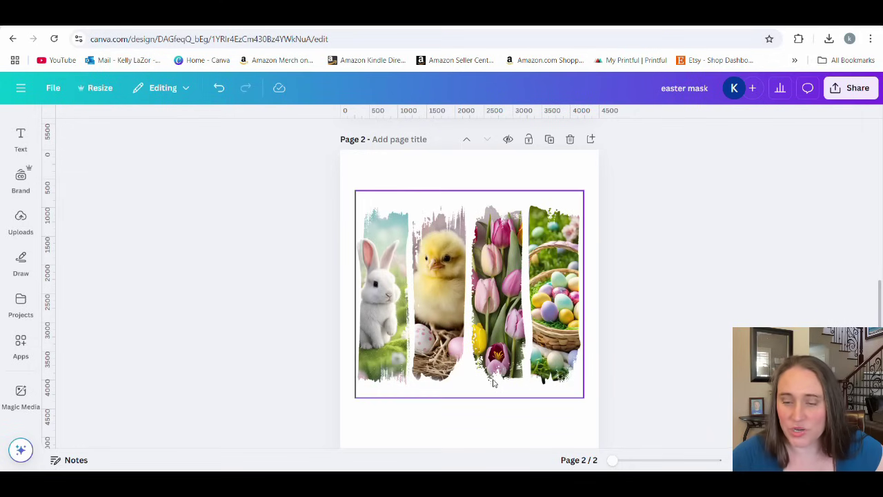
- Add a 'Happy Easter' text box and centre it at the top above the strips
key(t)
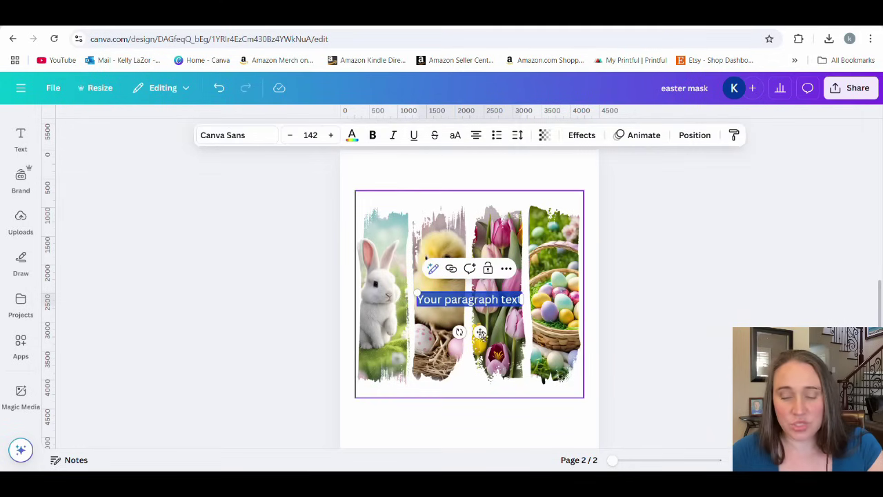
text(Hap)
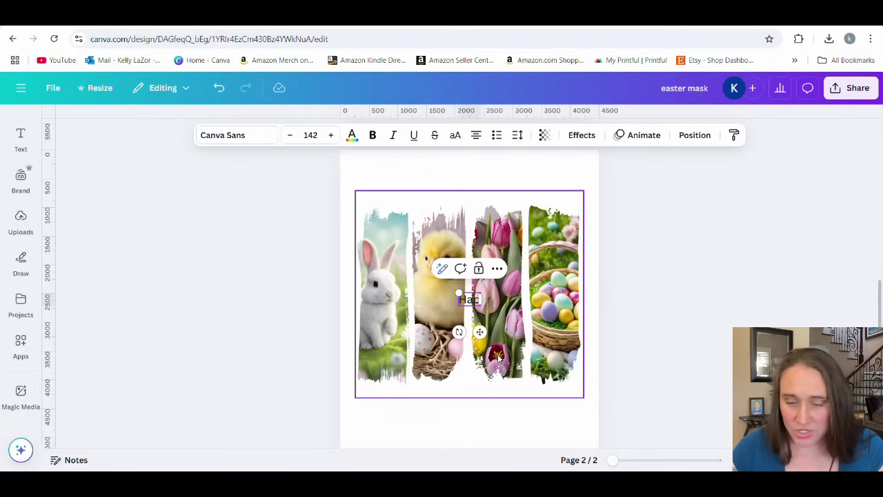
text(py Easter)
key(Escape)
key(Escape)
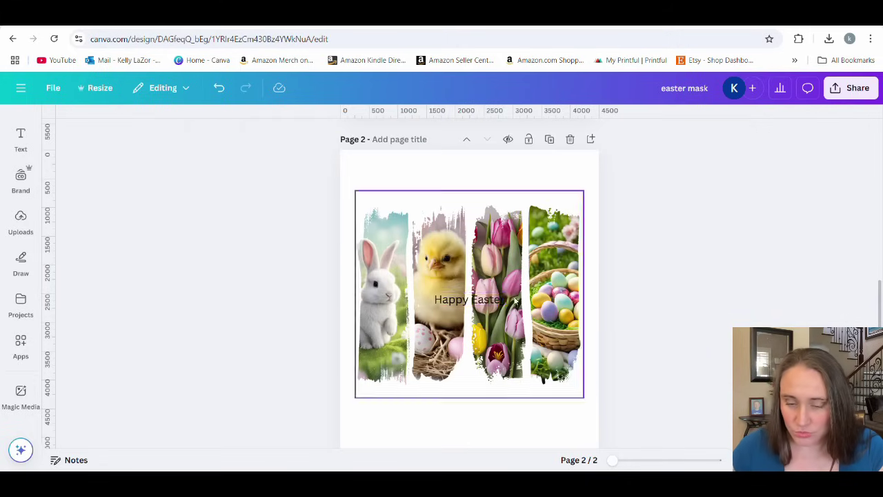
drag(477, 302, 560, 205)
click(668, 227)
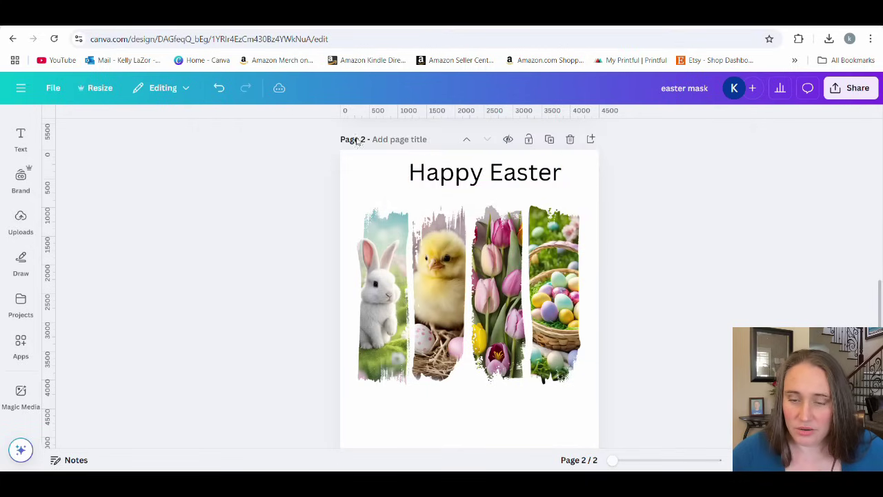
drag(467, 179, 447, 183)
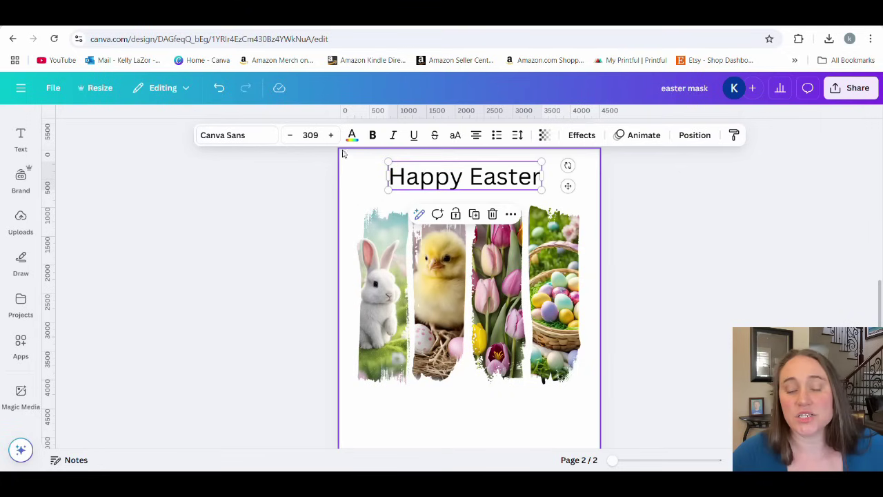
- Change the heading font to Brush Script by searching 'brush'
click(234, 136)
click(117, 223)
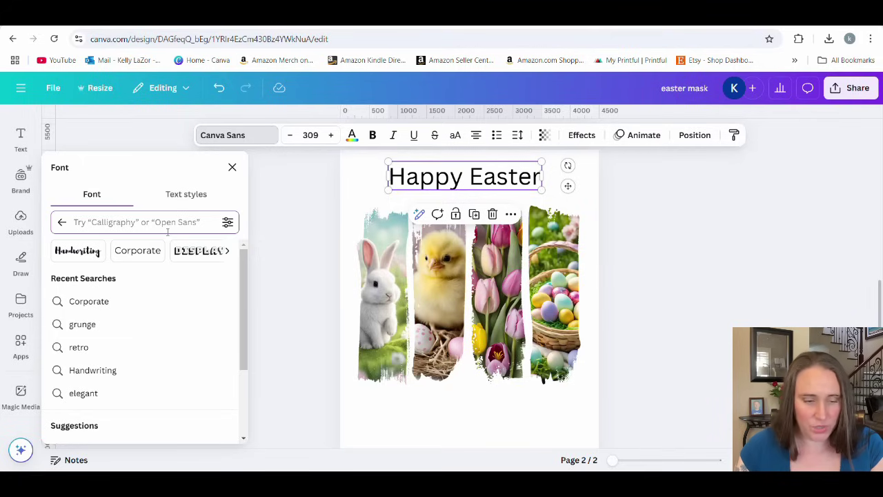
text(brush)
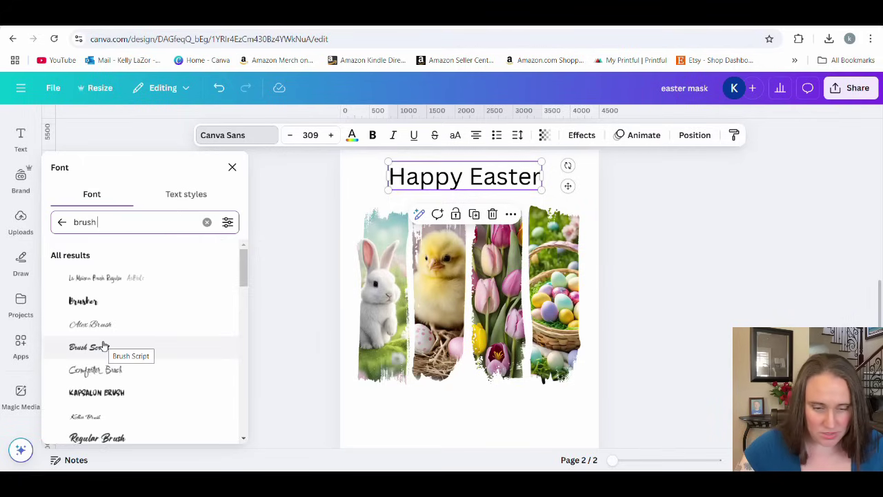
click(103, 345)
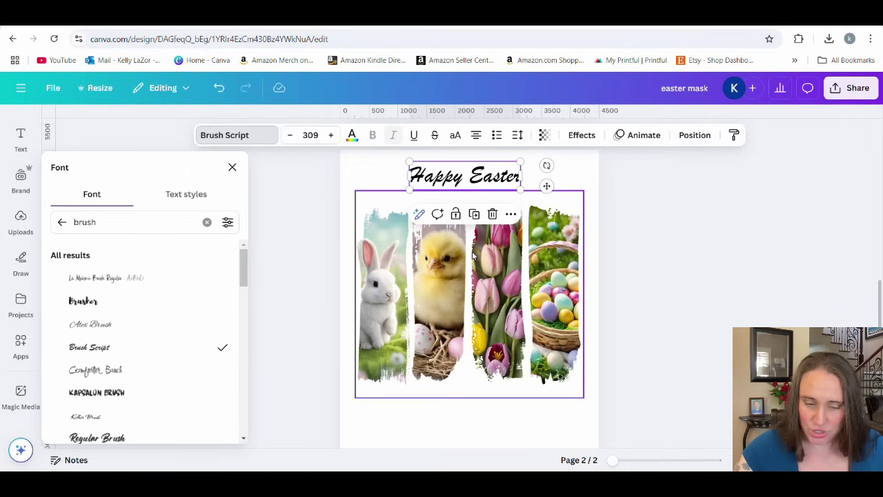
- Enlarge the Happy Easter heading to span the page and centre it above the strips
drag(522, 190, 600, 210)
click(656, 237)
drag(517, 190, 483, 181)
click(739, 270)
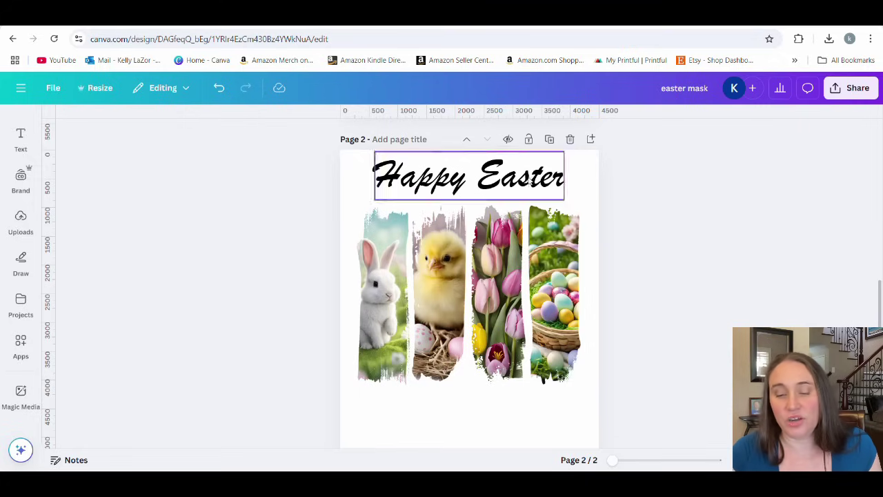
click(529, 178)
drag(529, 181, 529, 187)
click(660, 200)
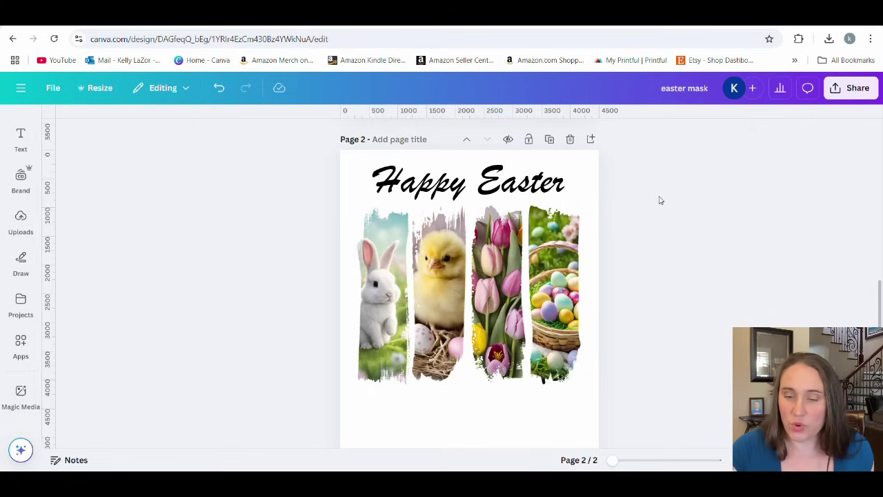
- Colour the Happy Easter heading with the pink #f681a2 document swatch
click(385, 159)
click(352, 135)
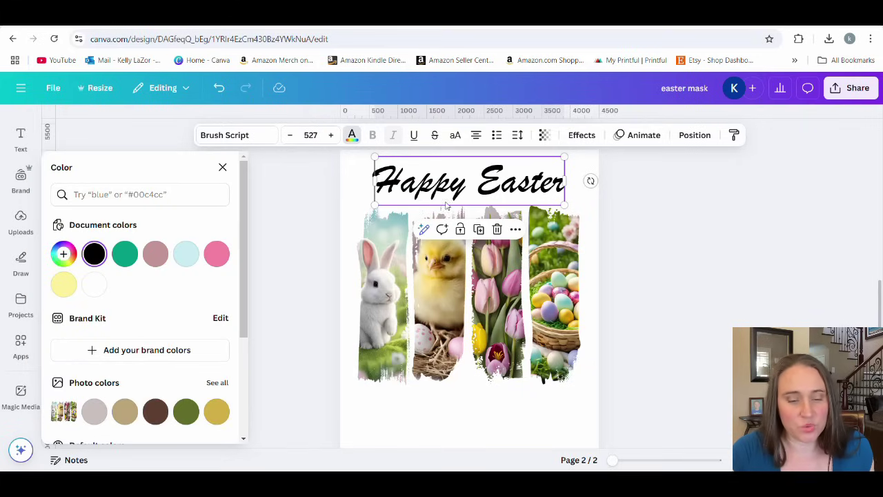
click(155, 254)
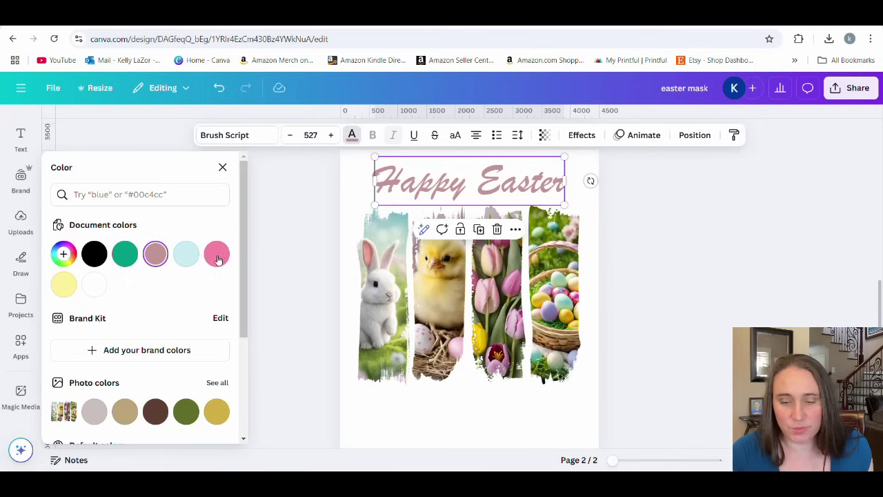
click(218, 255)
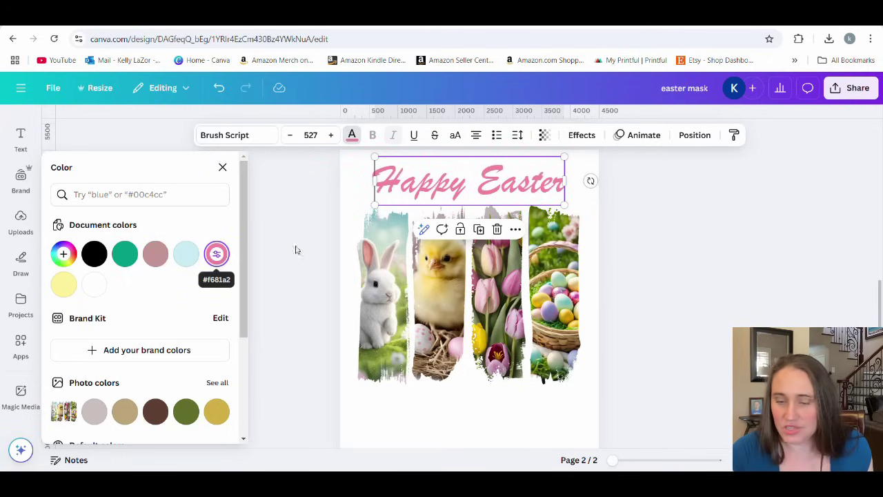
click(707, 255)
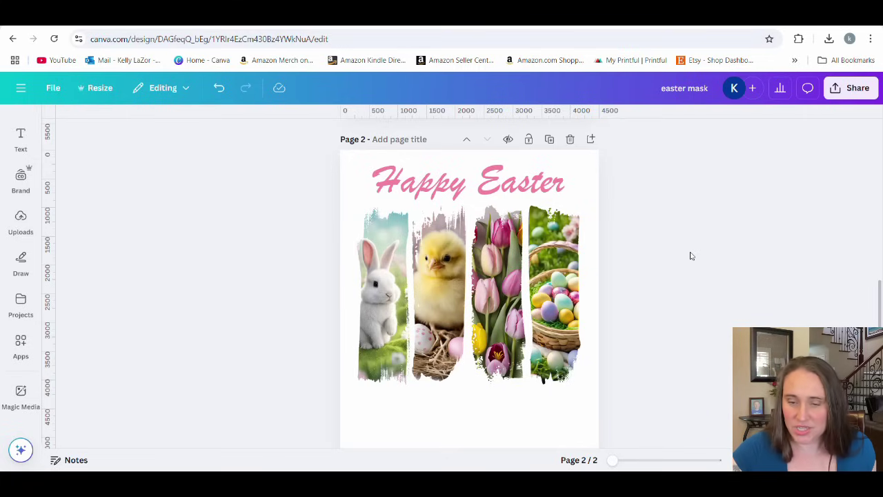
- Title page 2 'happy easter'
click(389, 139)
text(happy )
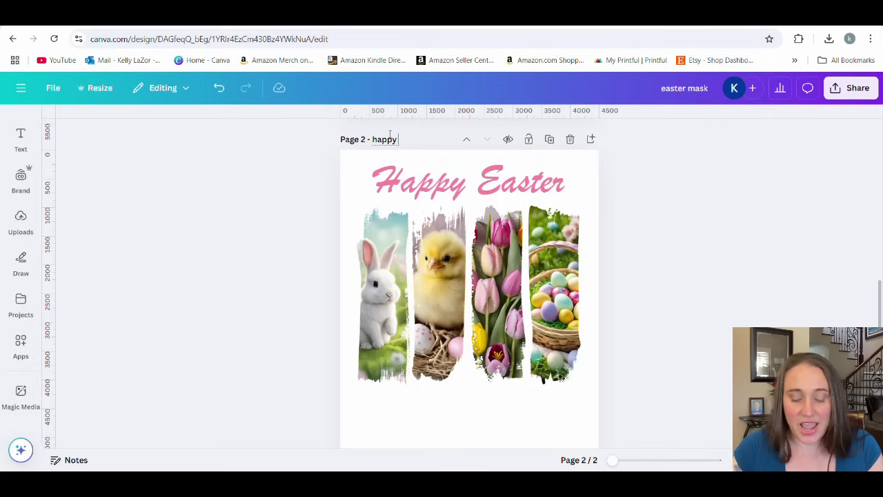
text(easter)
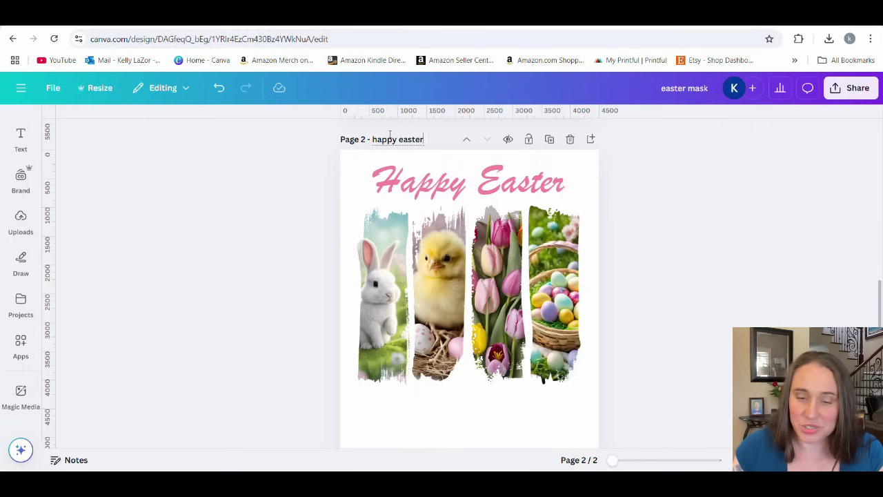
click(812, 203)
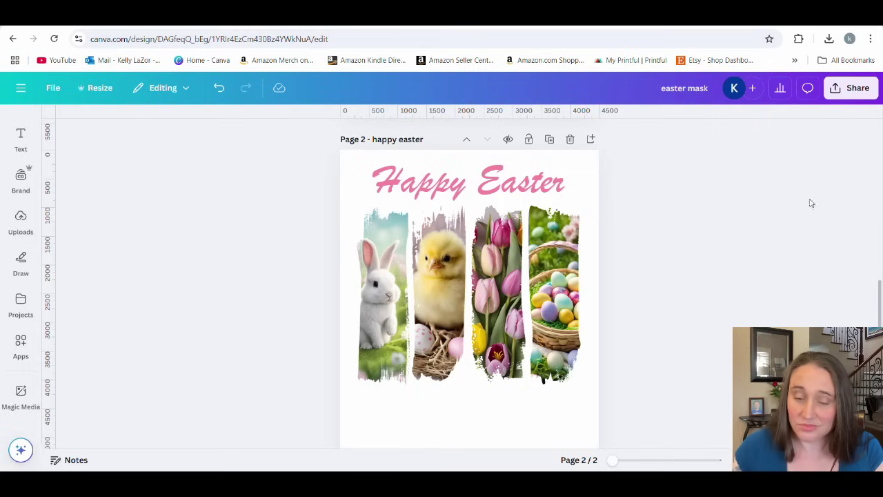
- Download only the current page as a PNG with a transparent background
click(853, 91)
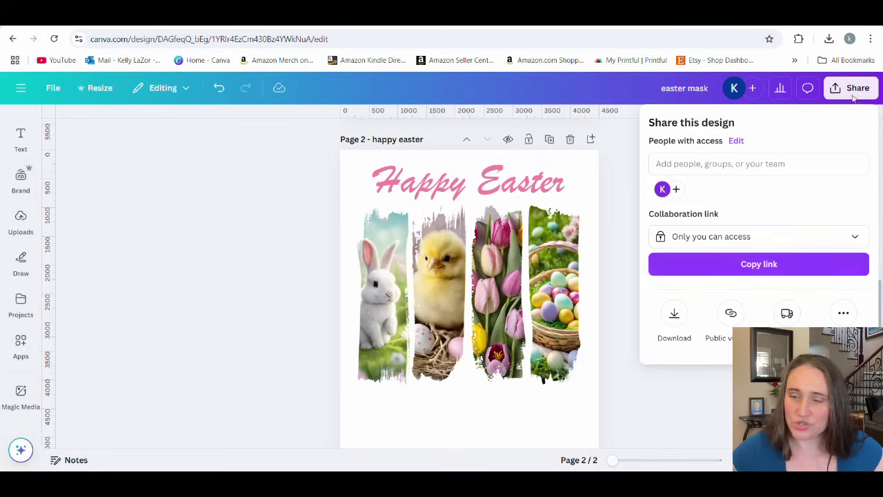
click(675, 314)
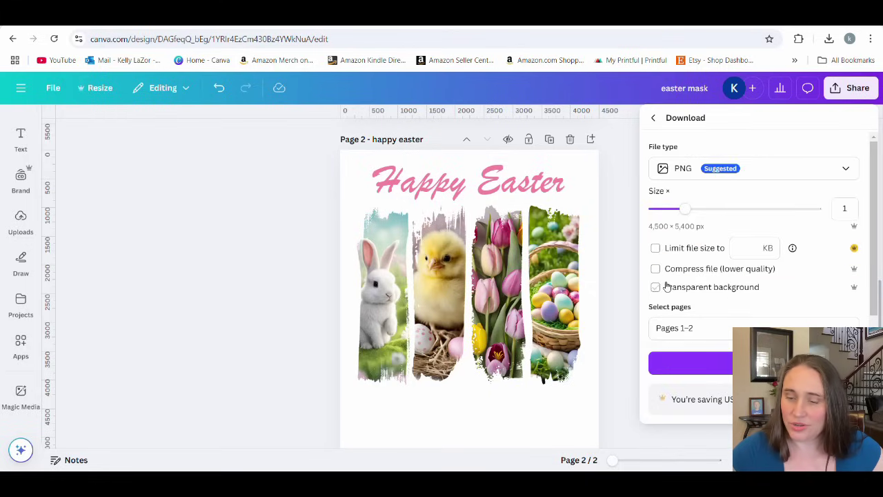
click(666, 286)
click(850, 319)
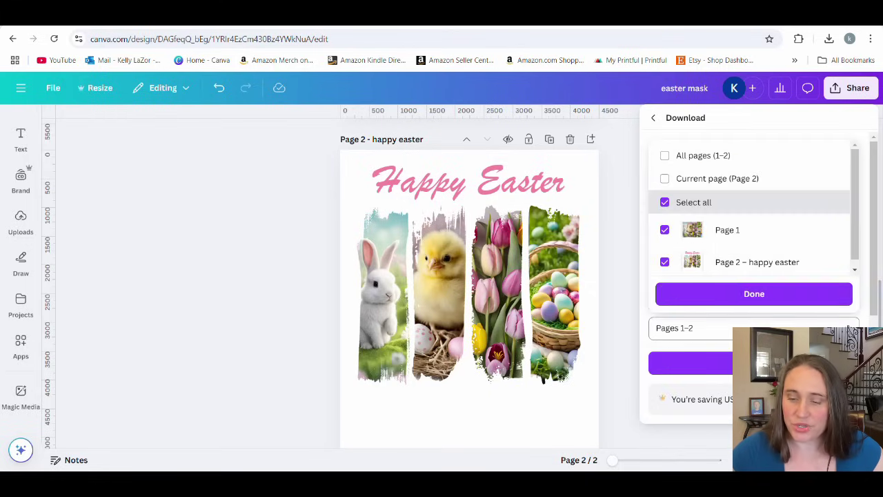
click(747, 176)
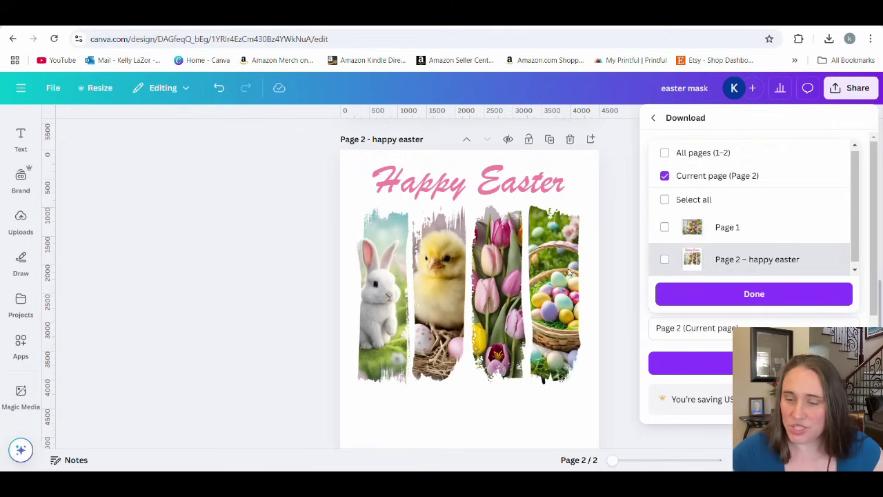
click(725, 296)
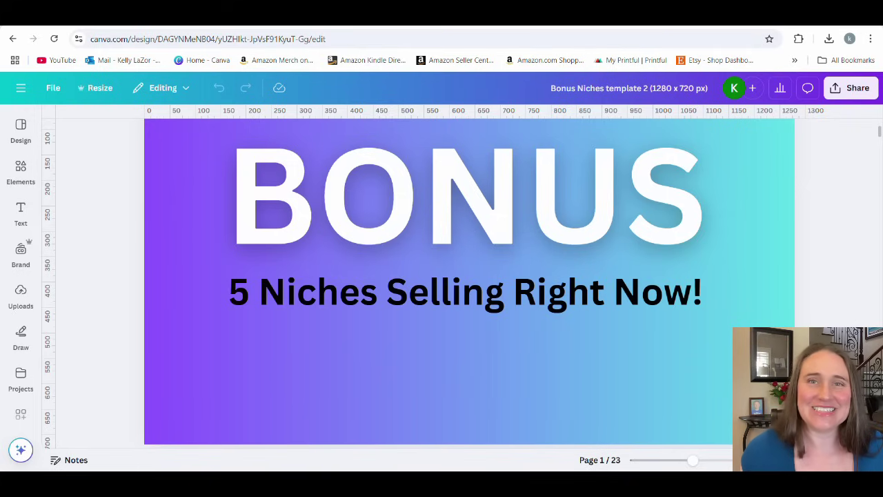
- Scroll down the Bonus Niches deck to page 5, which lists five niches from 'Official Sleep Shirt' to 'Cruise Squad 2025'
scroll(470, 283, down, 6)
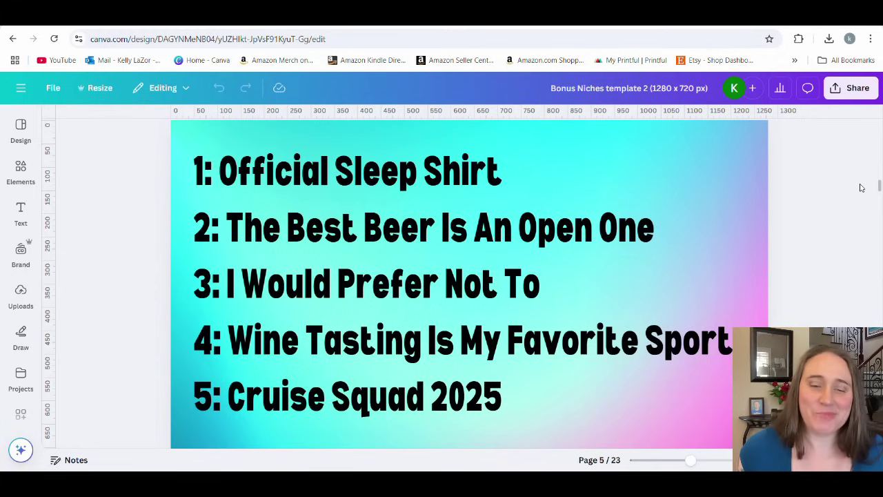